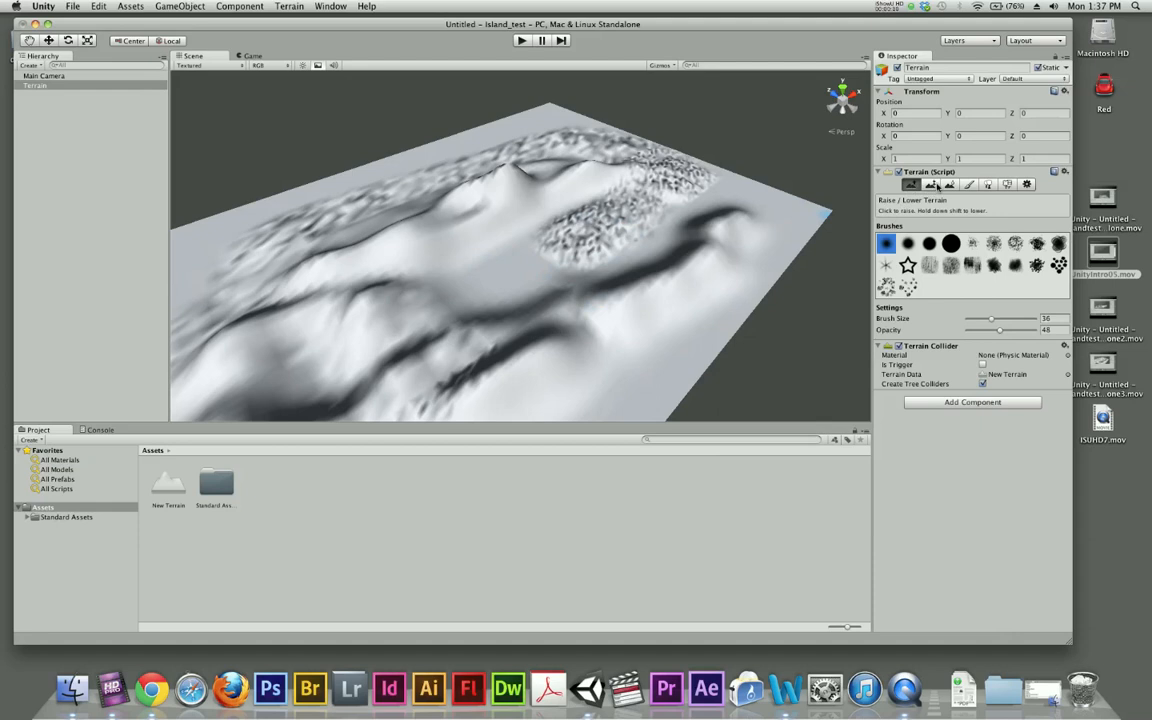
# - Flatten the top of the front ridge with Paint Height at brush size 42, opacity 49 and height 70
pyautogui.click(931, 185)
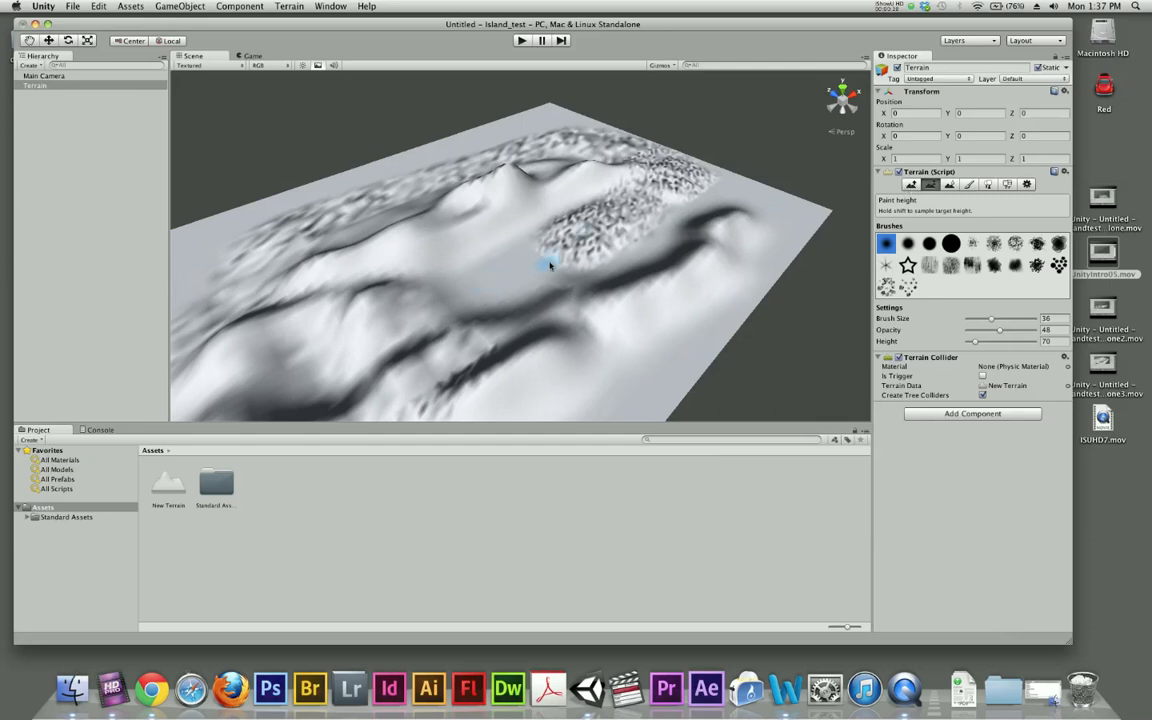
pyautogui.moveTo(991, 320)
pyautogui.mouseDown()
pyautogui.moveTo(1001, 332)
pyautogui.moveTo(975, 343)
pyautogui.mouseUp()
pyautogui.moveTo(600, 321)
pyautogui.mouseDown()
pyautogui.moveTo(699, 261)
pyautogui.moveTo(679, 313)
pyautogui.moveTo(743, 289)
pyautogui.moveTo(754, 267)
pyautogui.moveTo(547, 328)
pyautogui.moveTo(471, 342)
pyautogui.moveTo(450, 327)
pyautogui.moveTo(461, 325)
pyautogui.mouseUp()
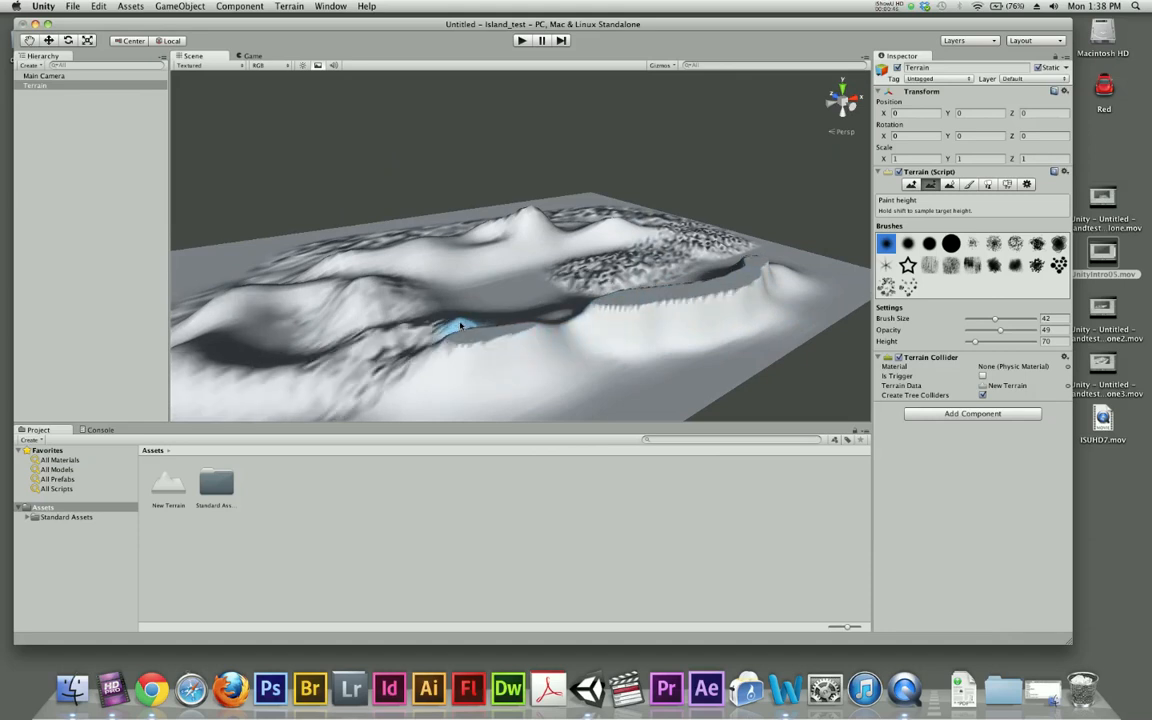
# - Paint a lower ledge along the front ridge's outer slope with Paint Height at height 49 and brush size 31
pyautogui.click(973, 343)
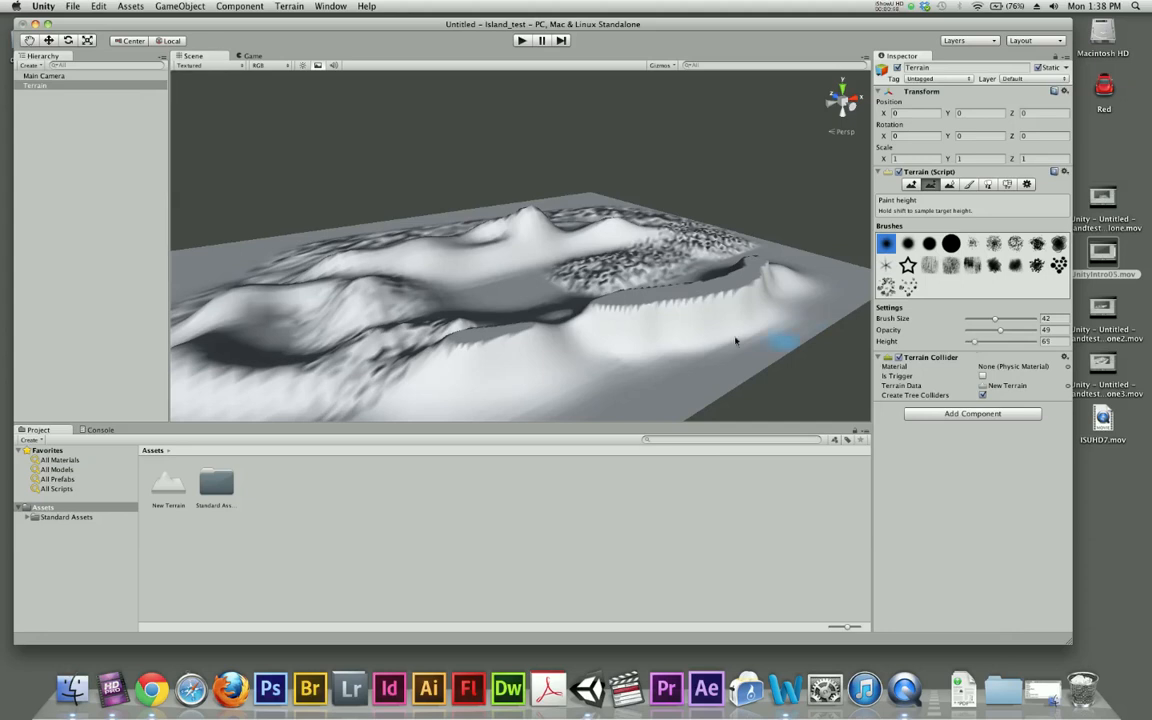
pyautogui.click(573, 322)
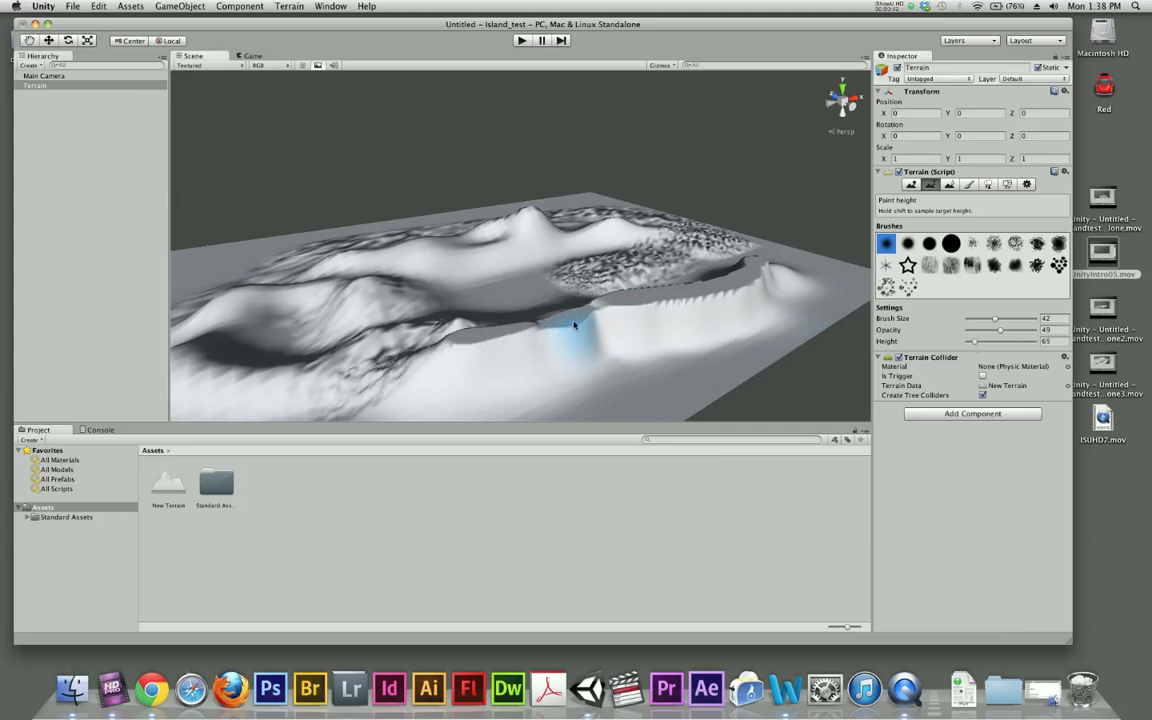
pyautogui.moveTo(975, 344); pyautogui.dragTo(972, 344)
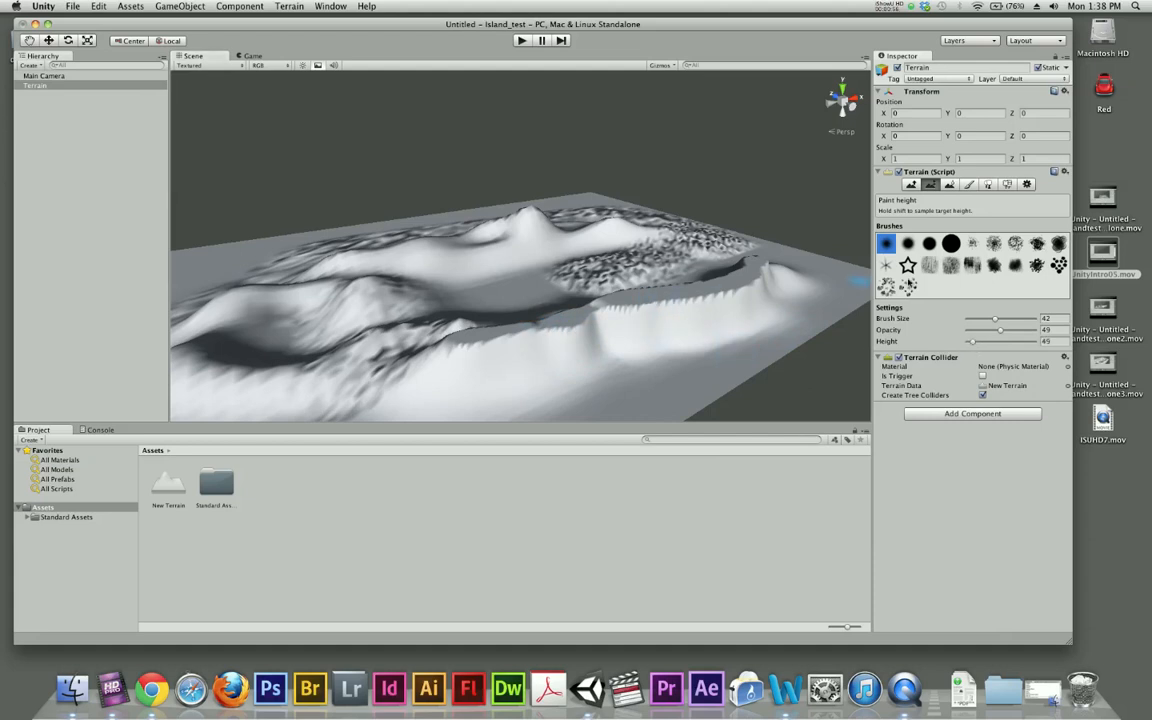
pyautogui.moveTo(996, 322); pyautogui.dragTo(989, 322)
pyautogui.moveTo(689, 303)
pyautogui.keyDown('alt'); pyautogui.mouseDown()
pyautogui.moveTo(696, 321)
pyautogui.moveTo(634, 322)
pyautogui.moveTo(636, 305)
pyautogui.moveTo(707, 309)
pyautogui.moveTo(729, 296)
pyautogui.moveTo(750, 250)
pyautogui.moveTo(764, 265)
pyautogui.moveTo(694, 351)
pyautogui.moveTo(689, 321)
pyautogui.mouseUp(); pyautogui.keyUp('alt')
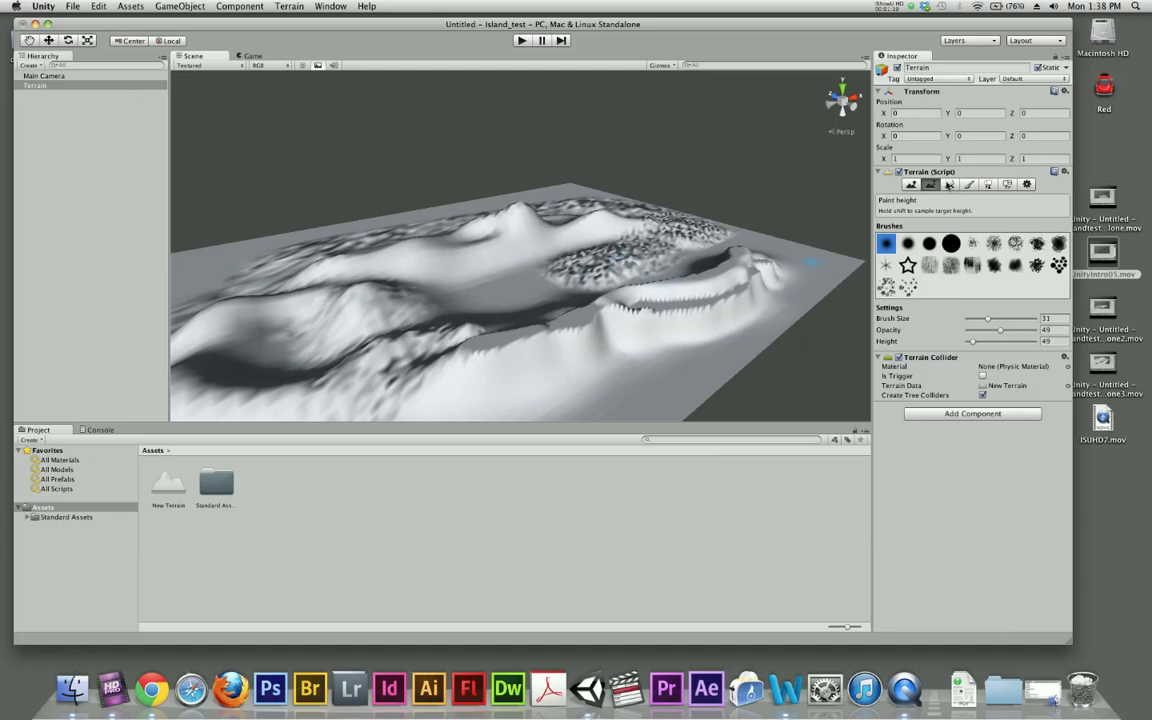
# - Smooth the edge of the rough patch and the jagged front ridge with Smooth Height at brush size 58
pyautogui.click(950, 186)
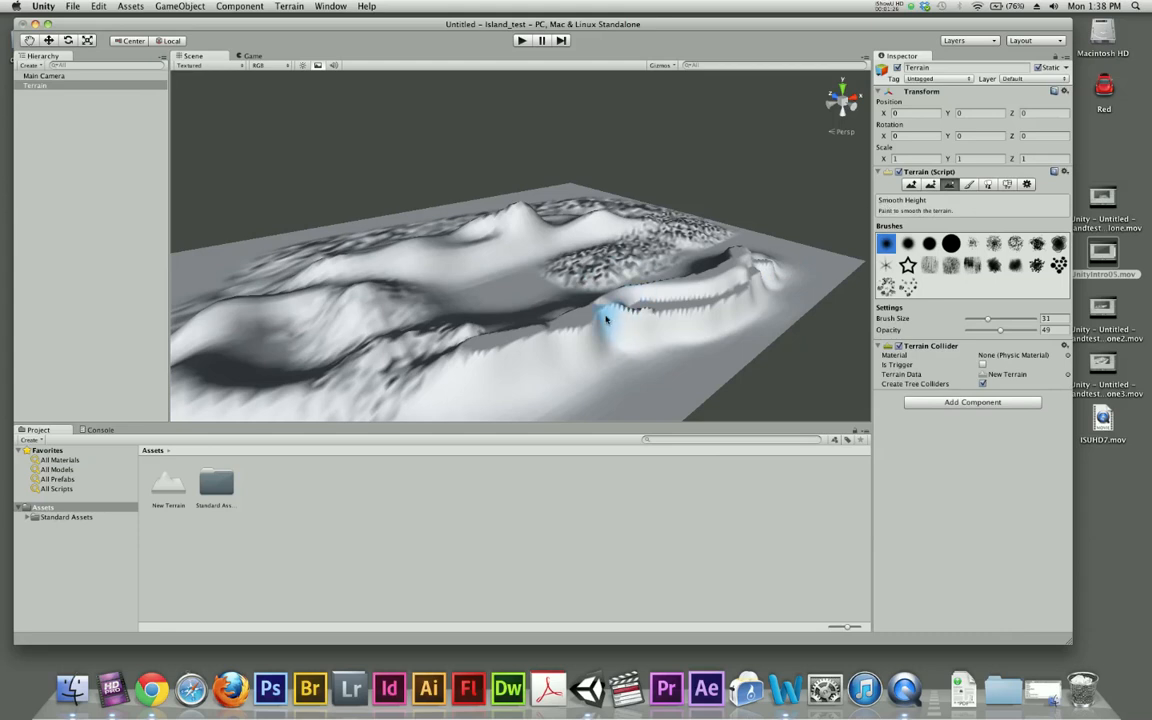
pyautogui.scroll(4, 587, 311)
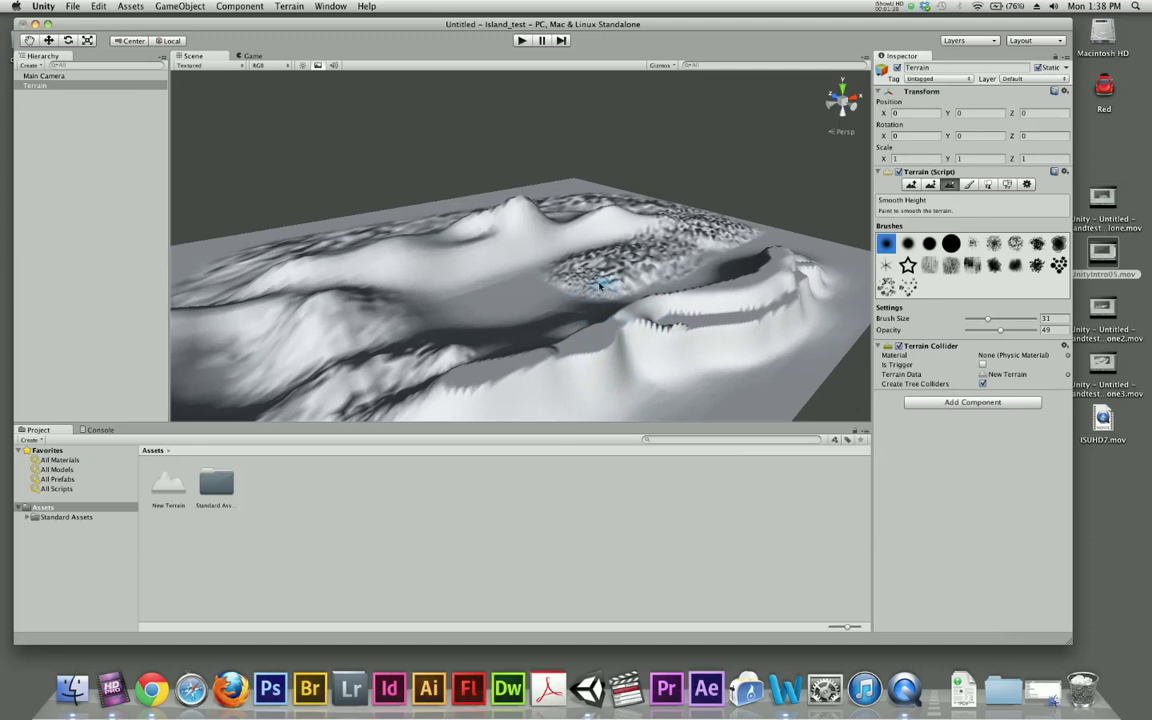
pyautogui.moveTo(988, 319); pyautogui.dragTo(1005, 319)
pyautogui.moveTo(562, 286)
pyautogui.mouseDown()
pyautogui.moveTo(591, 278)
pyautogui.moveTo(581, 288)
pyautogui.moveTo(578, 275)
pyautogui.moveTo(583, 298)
pyautogui.moveTo(596, 285)
pyautogui.moveTo(581, 290)
pyautogui.moveTo(576, 275)
pyautogui.moveTo(572, 285)
pyautogui.moveTo(606, 263)
pyautogui.moveTo(571, 288)
pyautogui.moveTo(681, 338)
pyautogui.moveTo(640, 330)
pyautogui.moveTo(690, 325)
pyautogui.moveTo(605, 318)
pyautogui.moveTo(678, 332)
pyautogui.moveTo(638, 326)
pyautogui.moveTo(650, 332)
pyautogui.mouseUp()
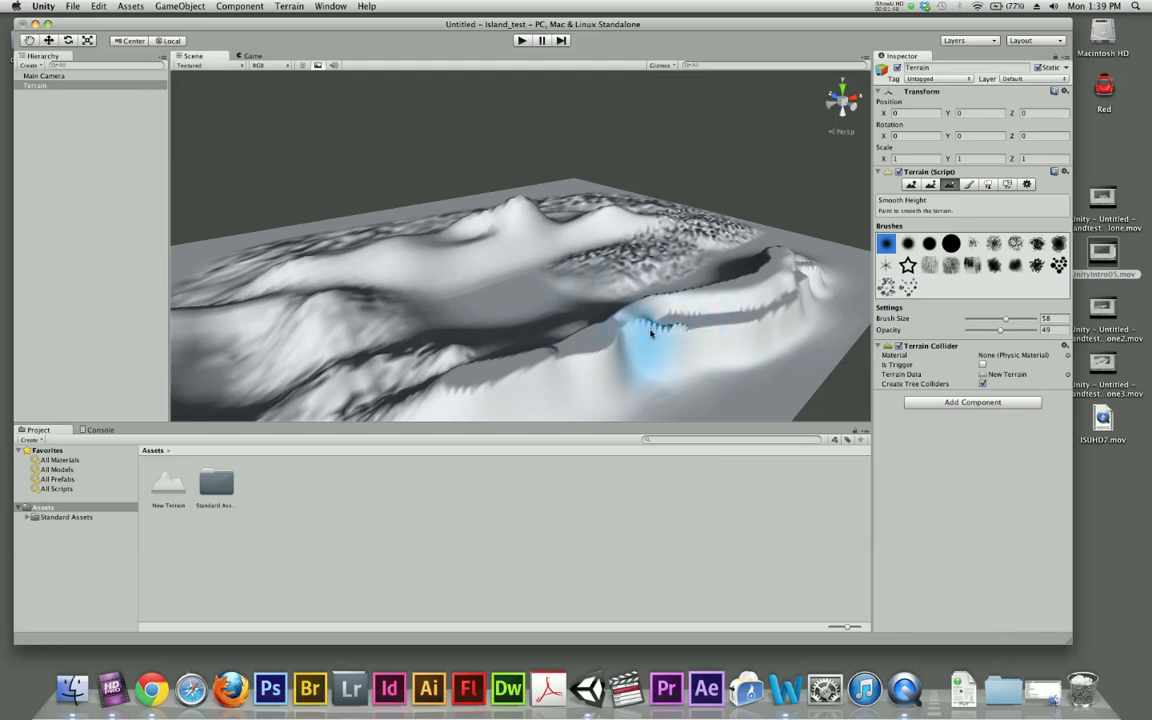
pyautogui.scroll(8, 656, 337)
pyautogui.moveTo(722, 411); pyautogui.dragTo(537, 367, button='middle')
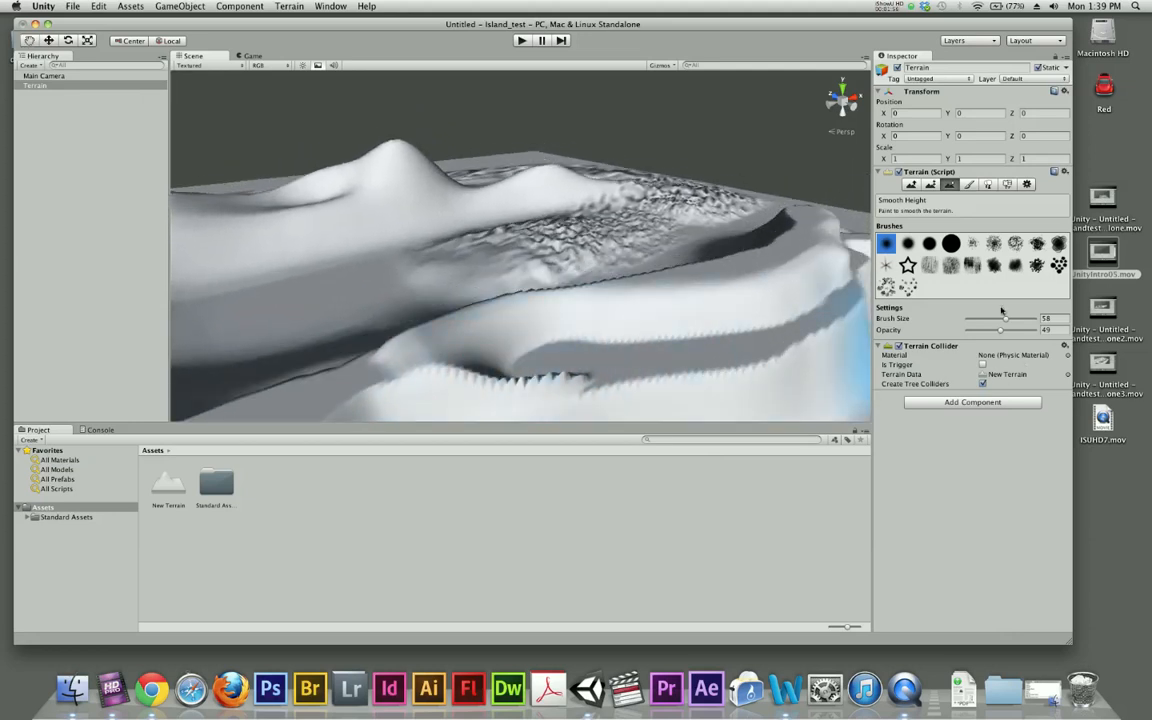
# - Smooth the remaining jagged edges of the front ridge's ledge with a brush size of 19
pyautogui.moveTo(1005, 321); pyautogui.dragTo(980, 321)
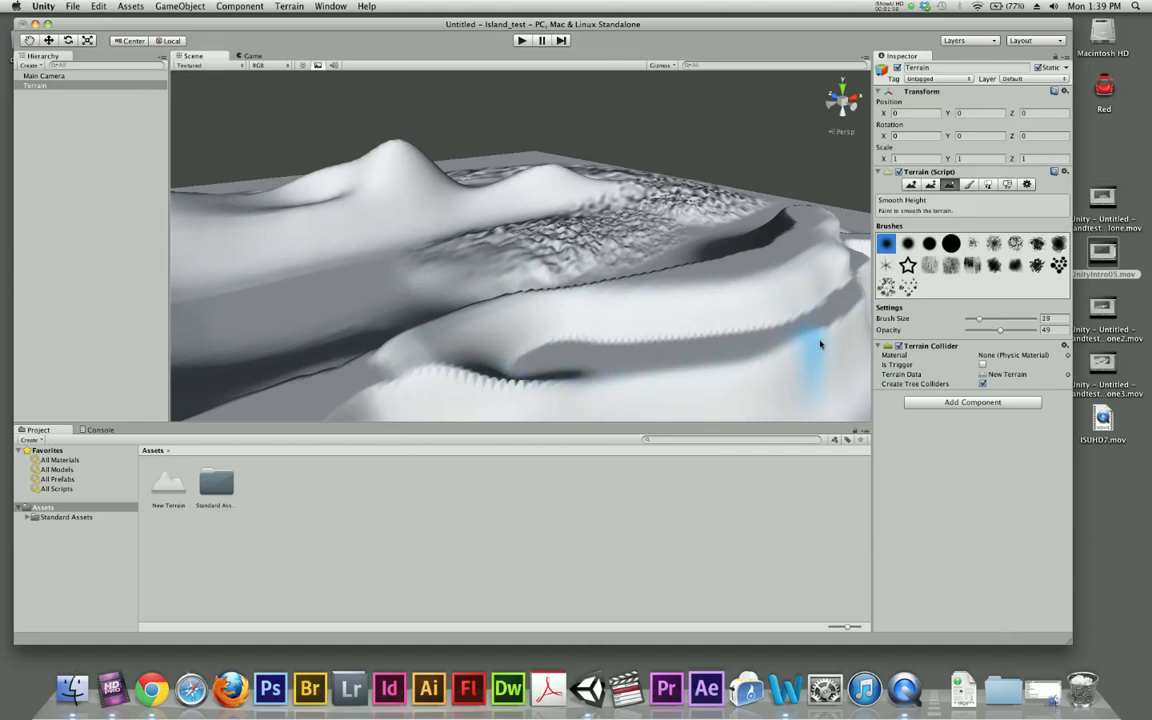
pyautogui.moveTo(641, 371)
pyautogui.mouseDown()
pyautogui.moveTo(488, 375)
pyautogui.moveTo(571, 386)
pyautogui.moveTo(606, 374)
pyautogui.mouseUp()
pyautogui.moveTo(689, 391)
pyautogui.keyDown('alt'); pyautogui.mouseDown()
pyautogui.moveTo(540, 329)
pyautogui.moveTo(528, 367)
pyautogui.moveTo(784, 386)
pyautogui.moveTo(622, 352)
pyautogui.moveTo(633, 384)
pyautogui.moveTo(512, 330)
pyautogui.mouseUp(); pyautogui.keyUp('alt')
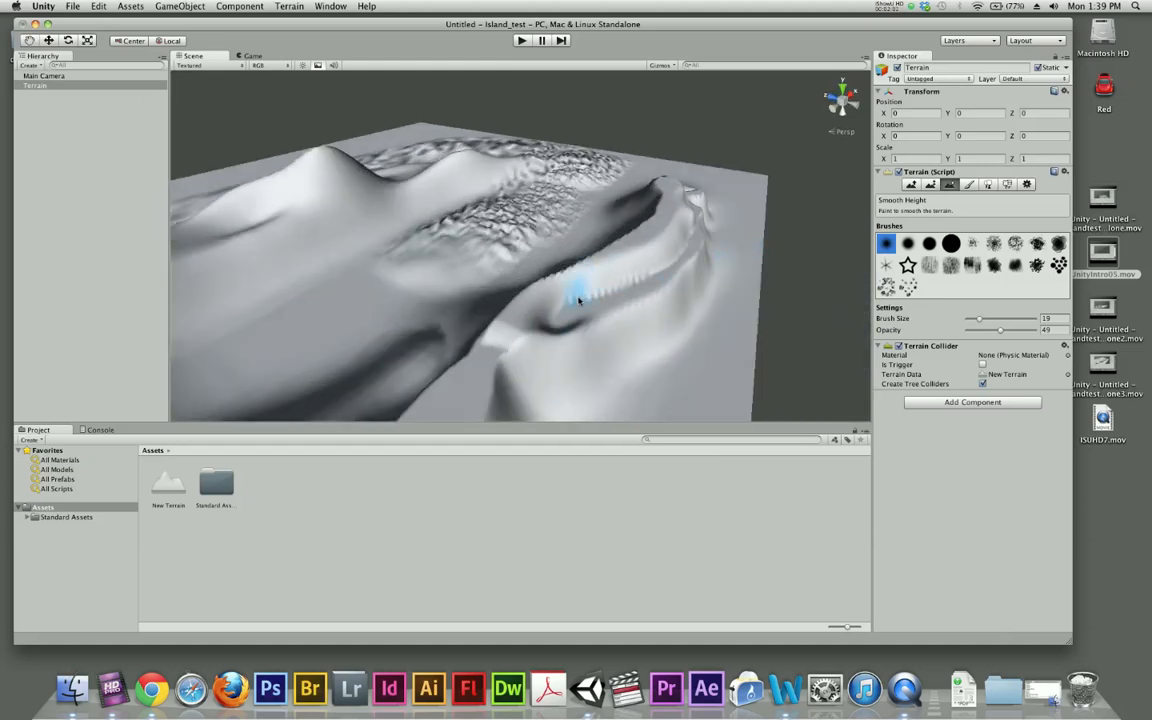
pyautogui.scroll(-2, 417, 299)
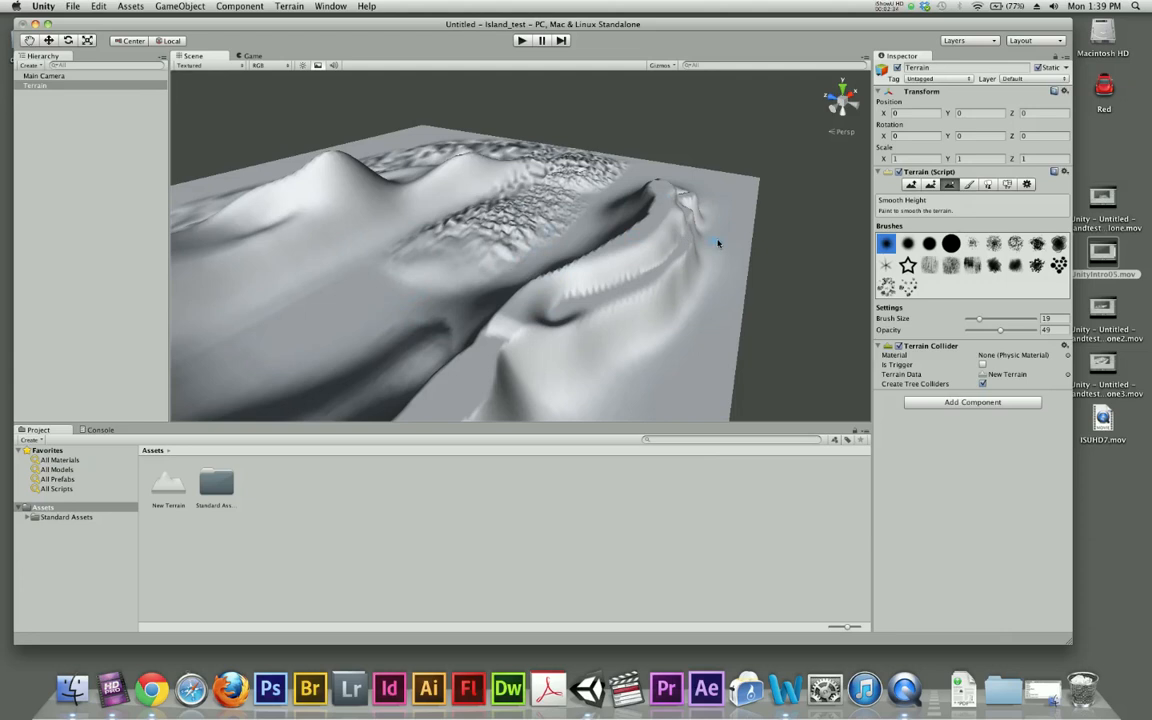
# - Add the Grass (Hill) texture to the terrain as its base texture for Paint Texture
pyautogui.click(970, 185)
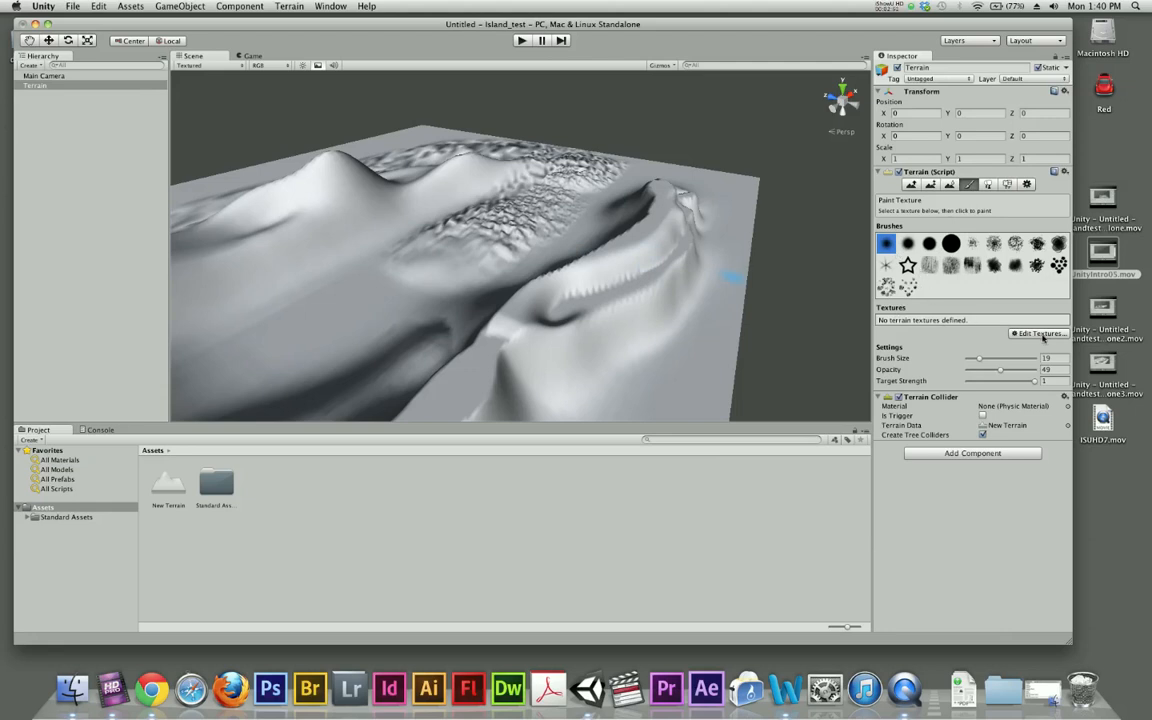
pyautogui.click(1022, 335)
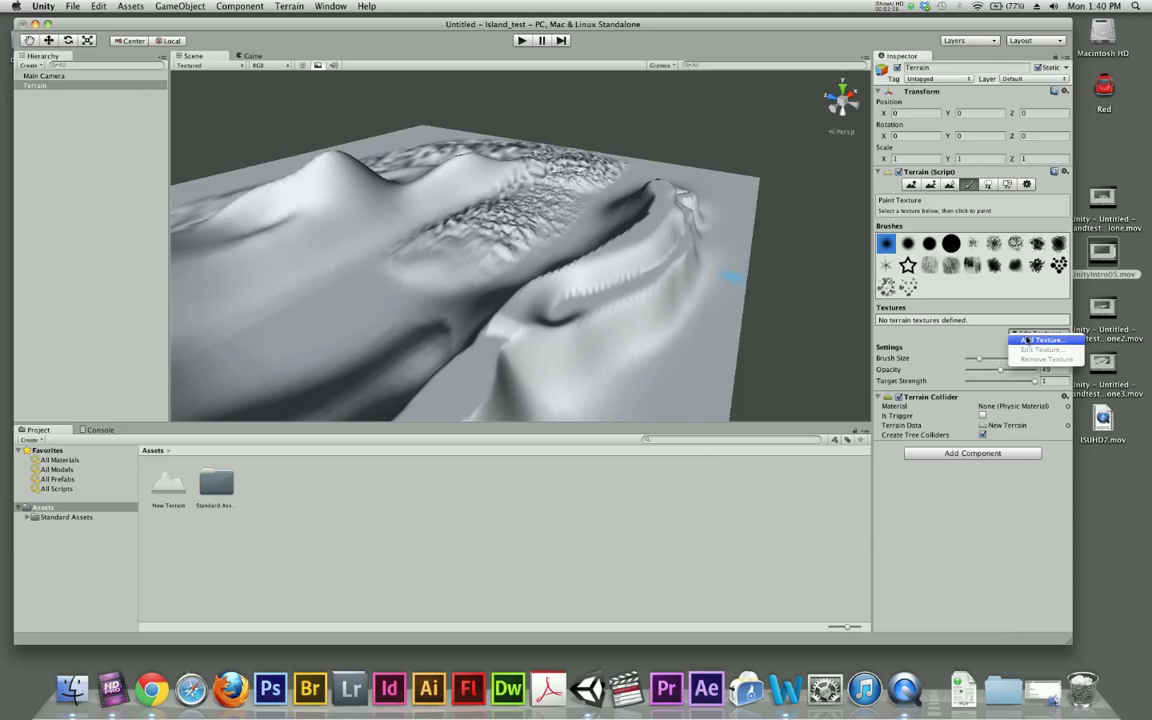
pyautogui.click(1026, 341)
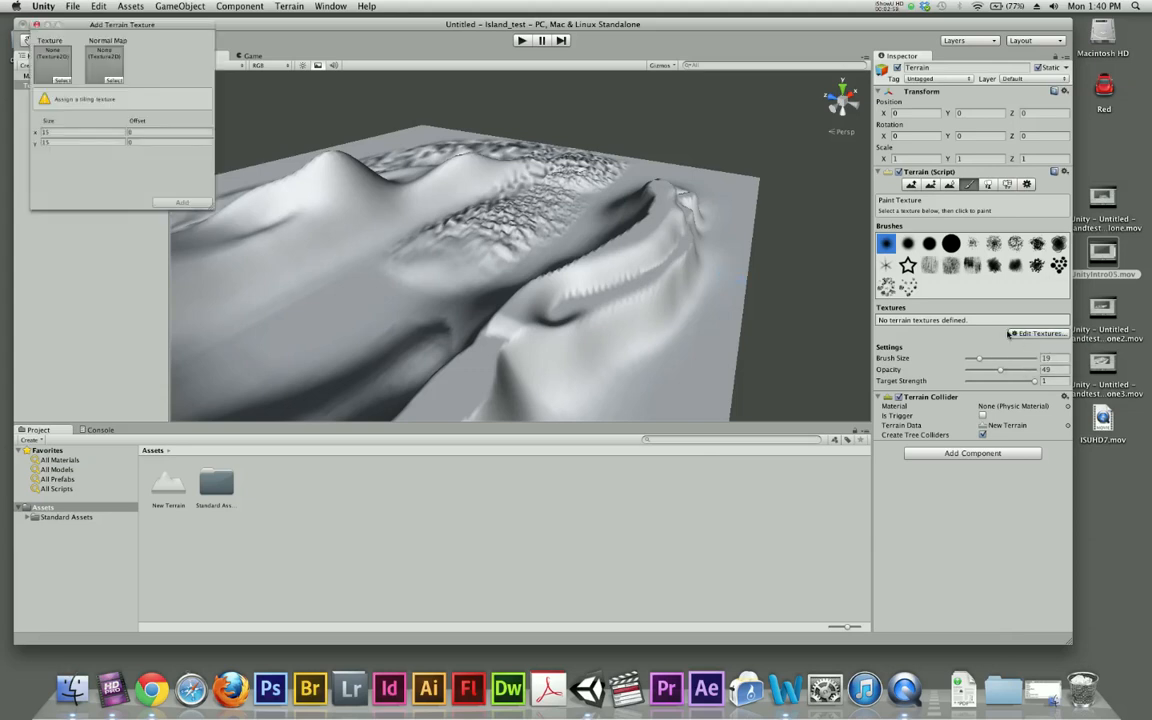
pyautogui.moveTo(150, 25); pyautogui.dragTo(555, 136)
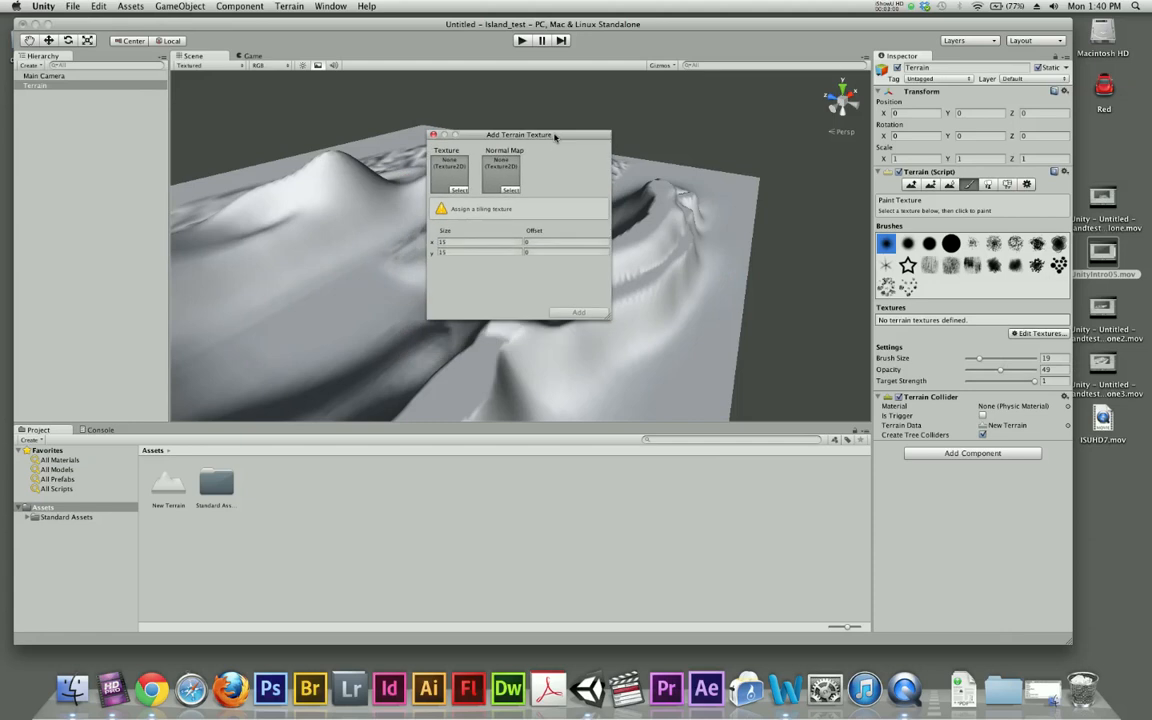
pyautogui.click(457, 190)
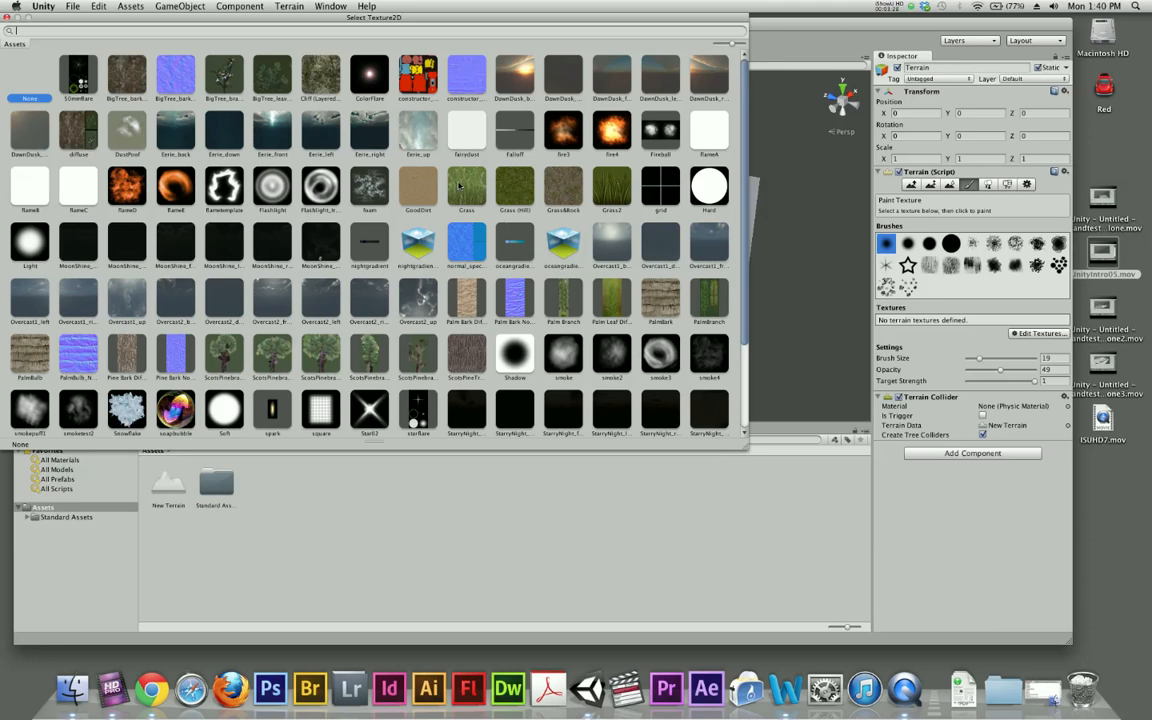
pyautogui.click(511, 190)
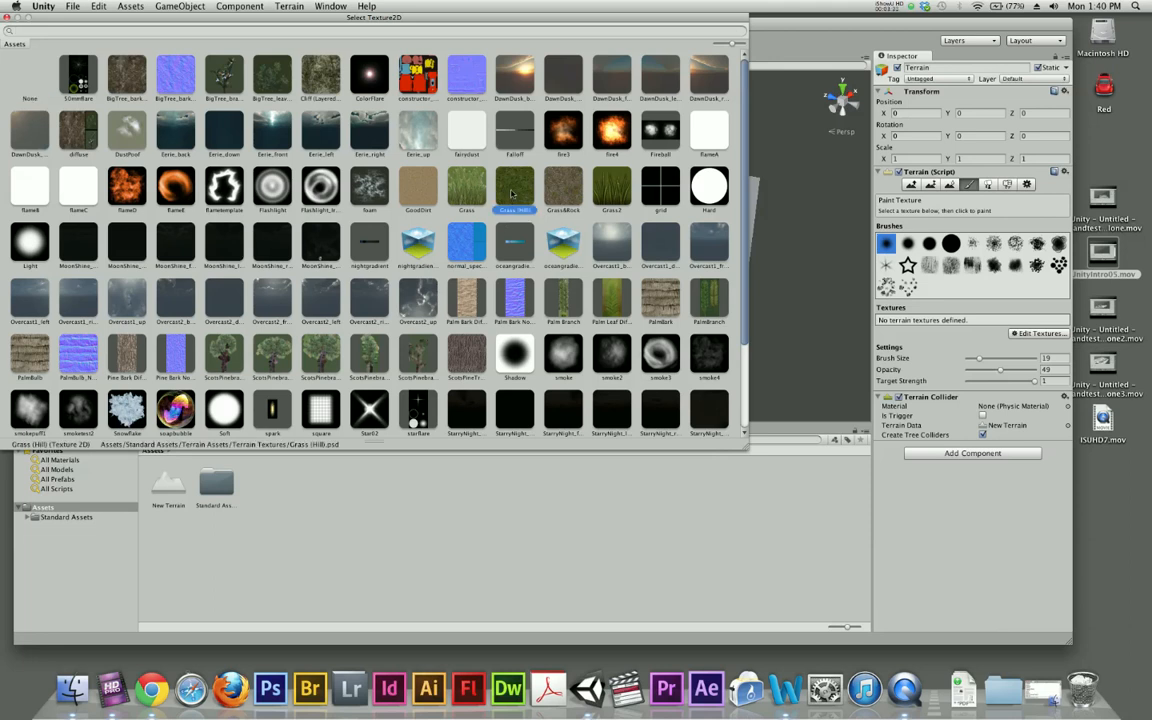
pyautogui.doubleClick(511, 192)
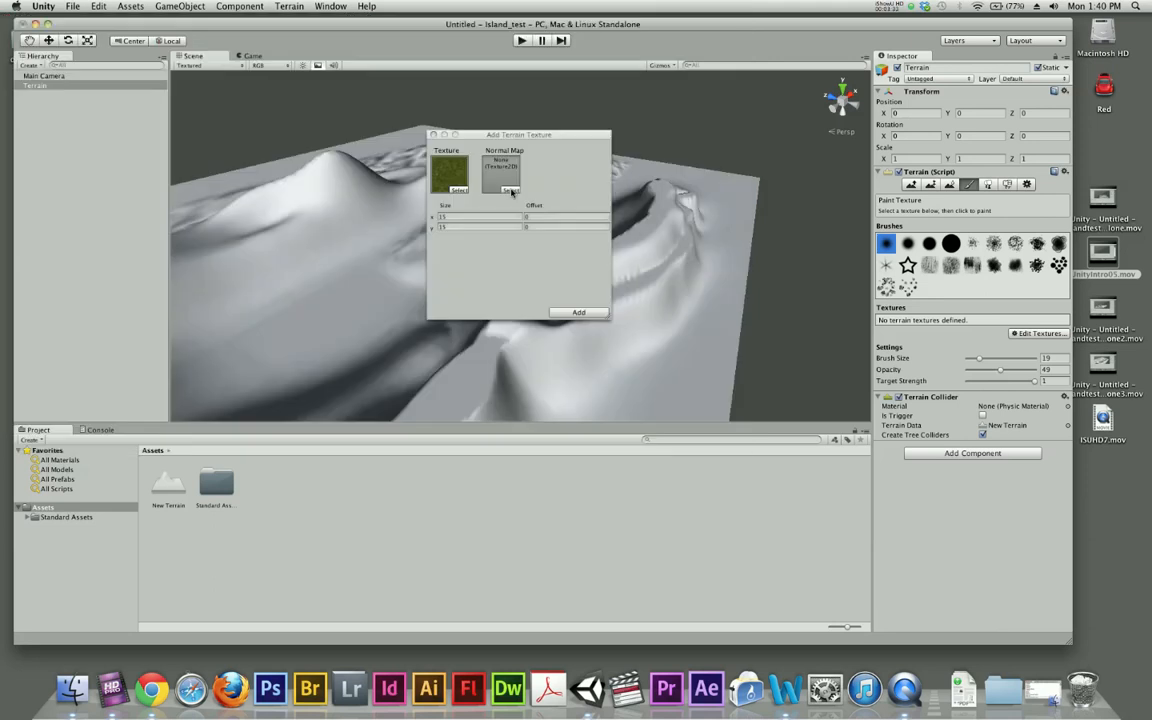
pyautogui.click(449, 218)
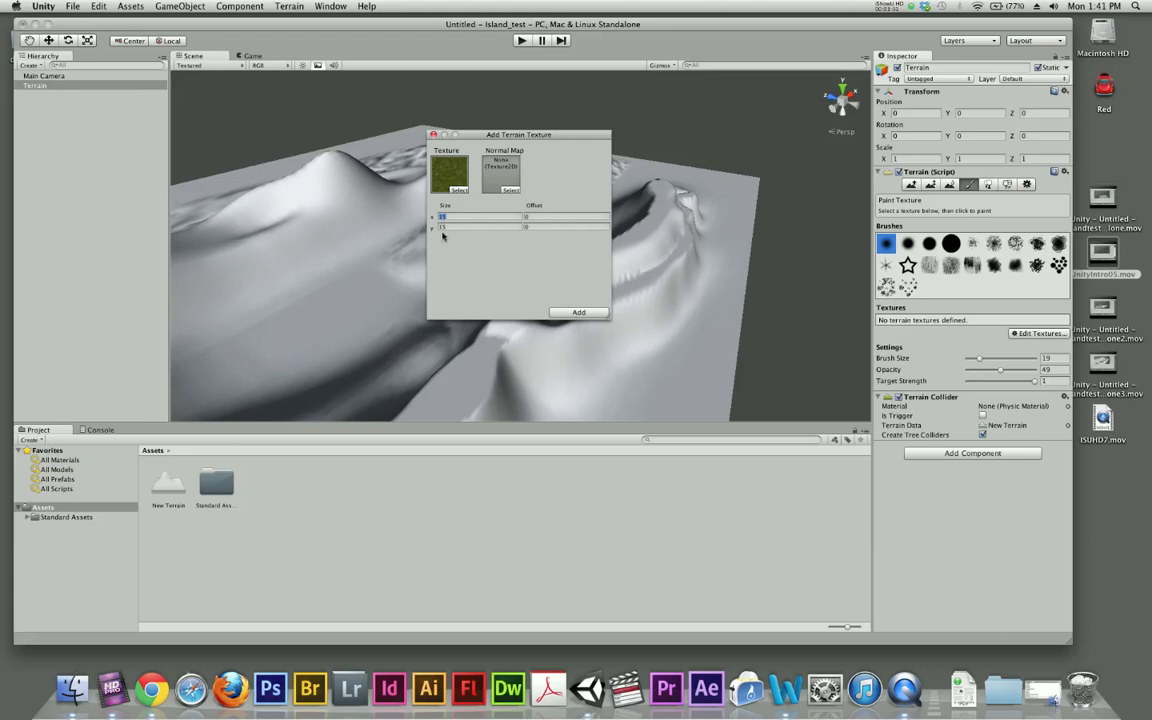
pyautogui.click(577, 313)
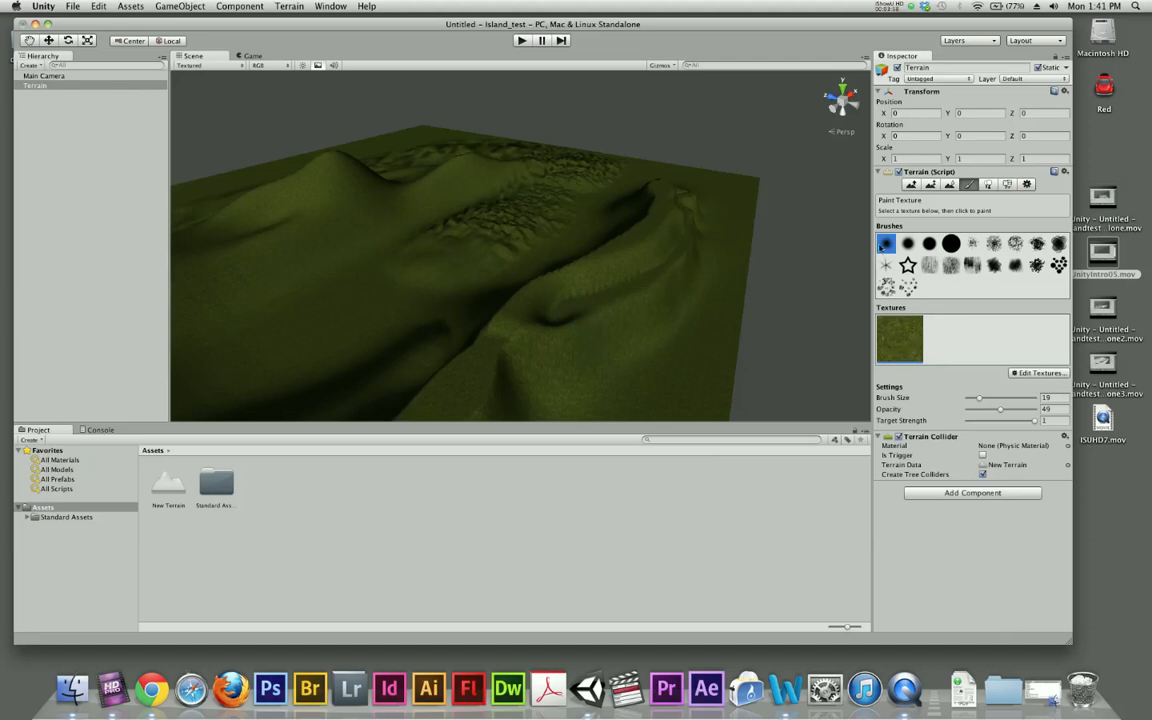
# - Add Grass&Rock as a second terrain texture
pyautogui.click(899, 346)
pyautogui.click(1034, 374)
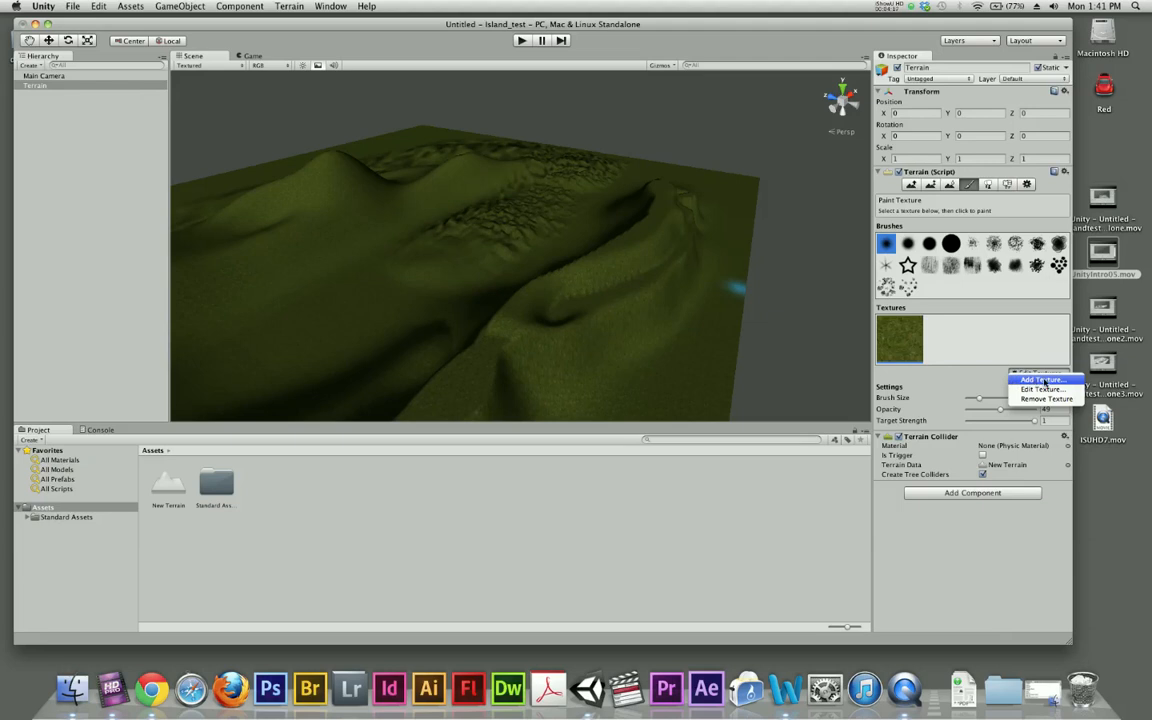
pyautogui.click(1043, 381)
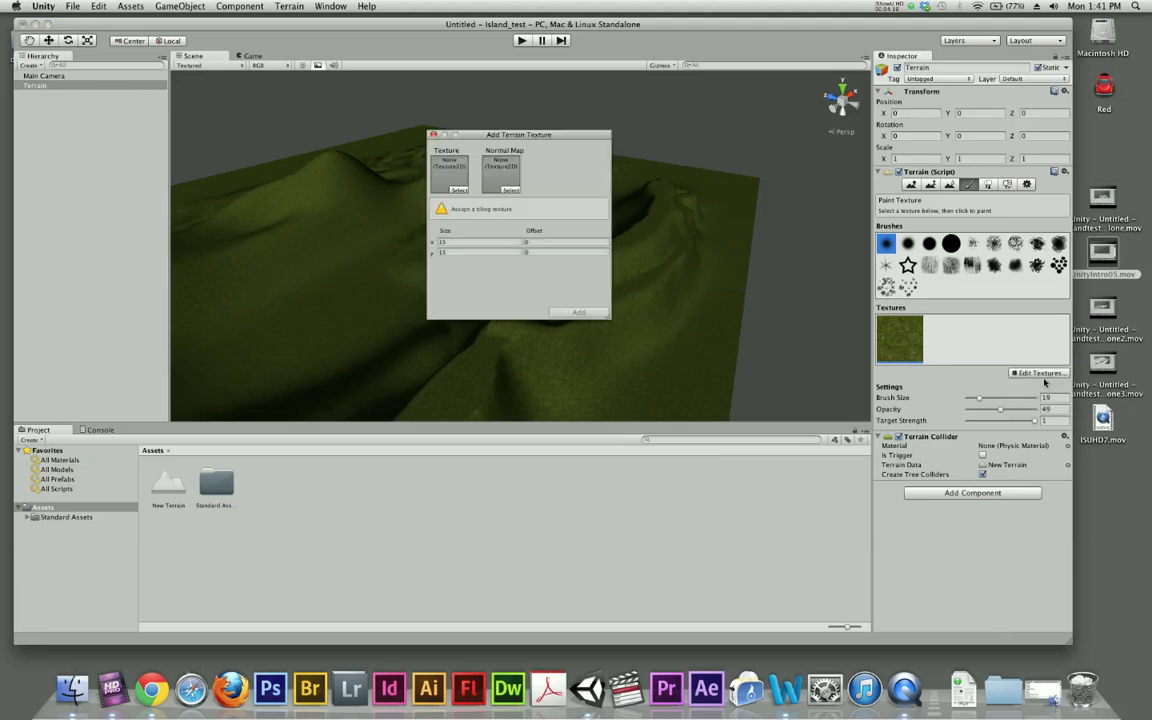
pyautogui.click(459, 190)
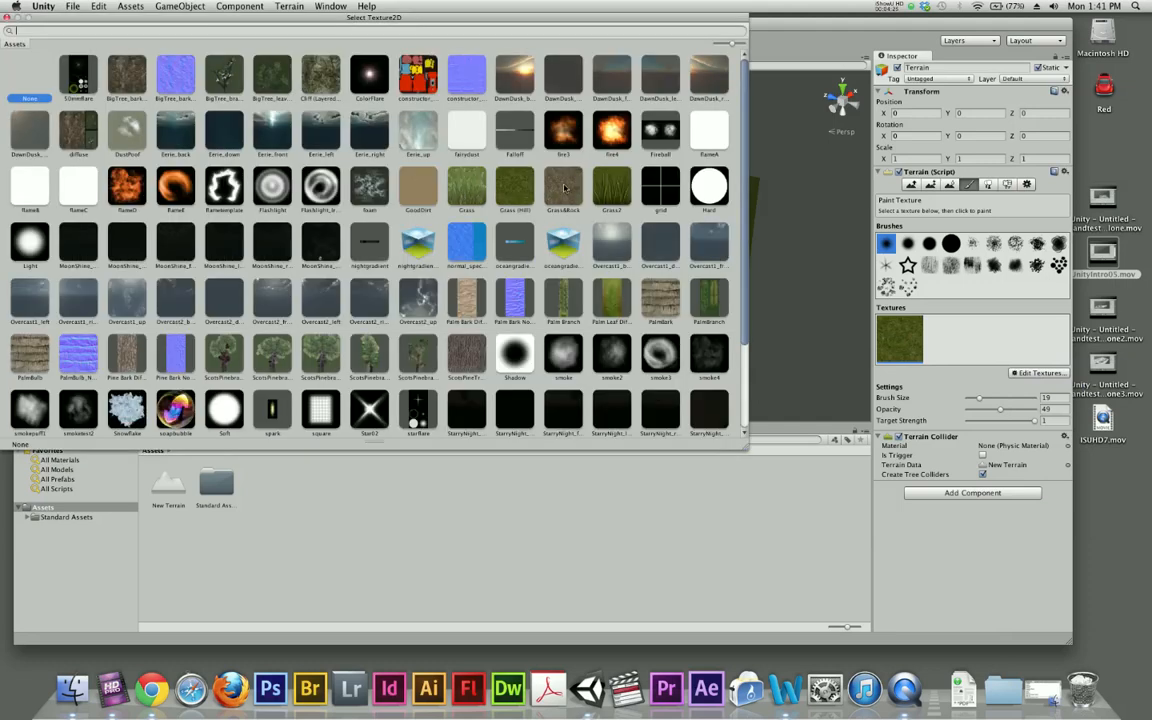
pyautogui.click(565, 188)
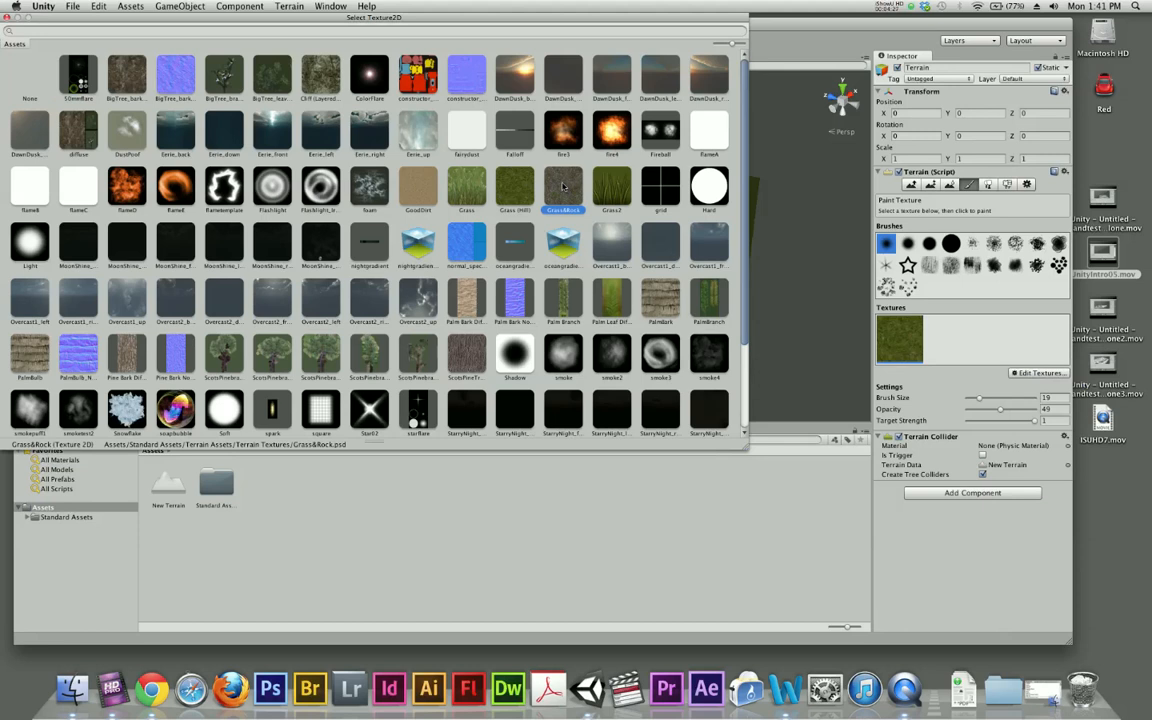
pyautogui.doubleClick(563, 187)
pyautogui.click(506, 281)
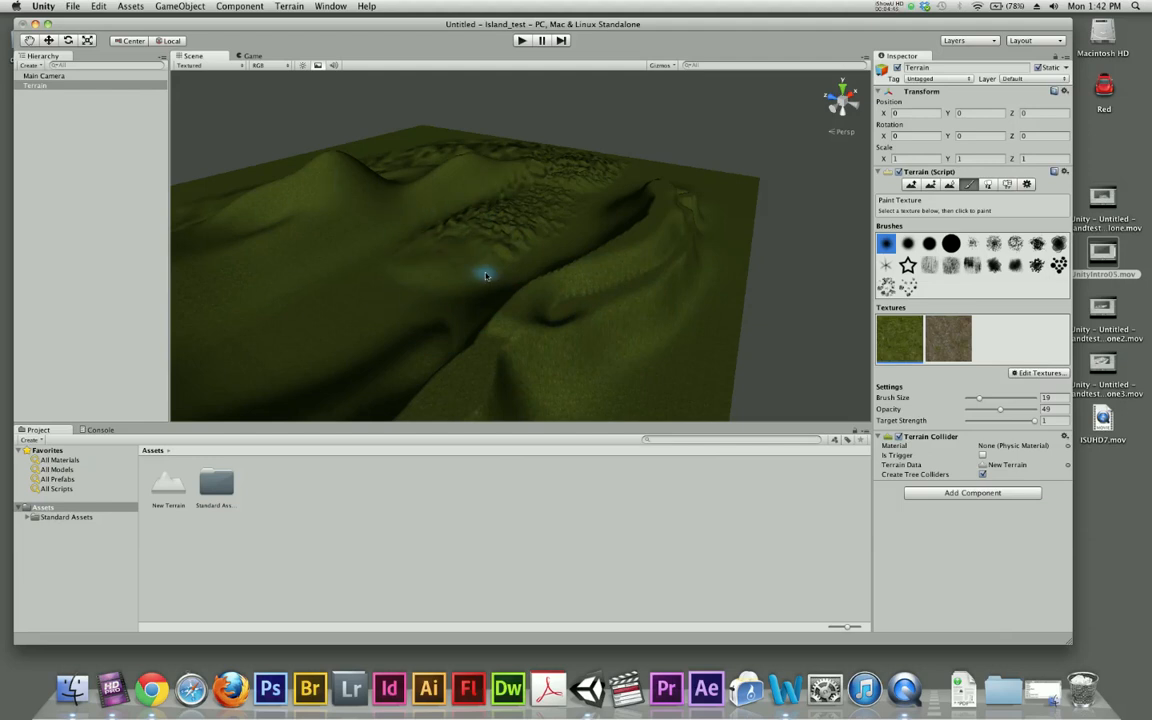
# - Paint the Grass&Rock texture over the front ridge and the tops of the back hills at brush size 19
pyautogui.click(940, 323)
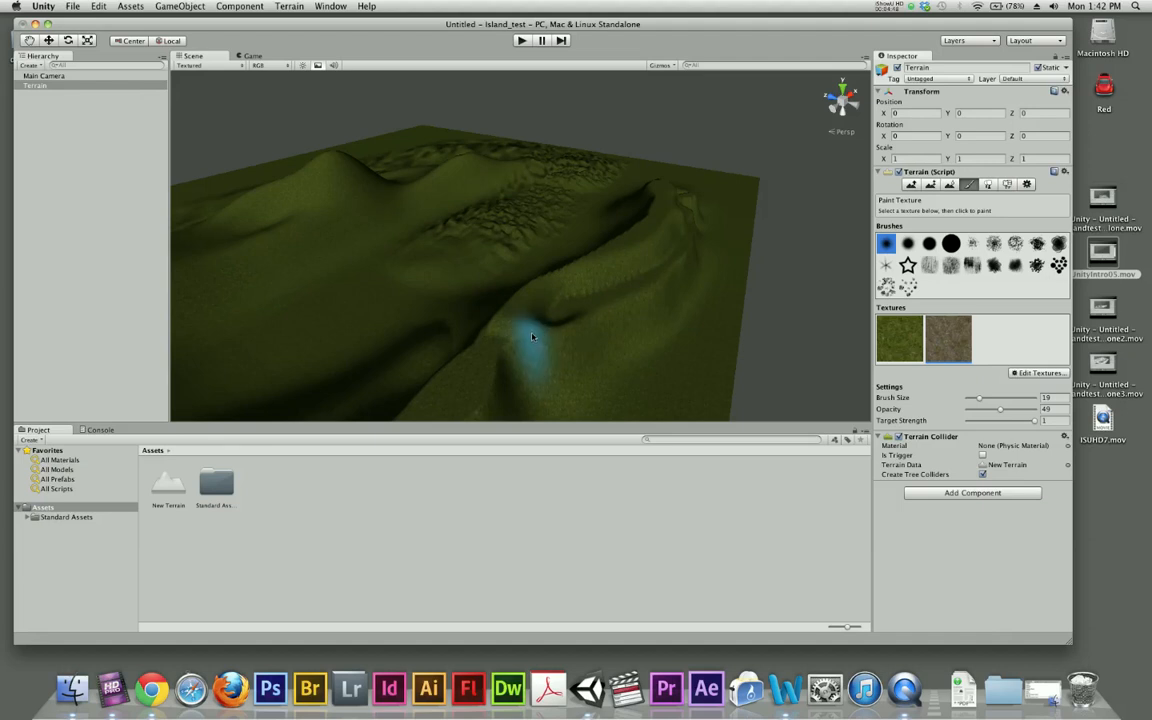
pyautogui.moveTo(524, 330)
pyautogui.mouseDown()
pyautogui.moveTo(632, 265)
pyautogui.moveTo(645, 243)
pyautogui.moveTo(506, 310)
pyautogui.moveTo(510, 319)
pyautogui.moveTo(571, 296)
pyautogui.moveTo(600, 180)
pyautogui.moveTo(615, 265)
pyautogui.moveTo(543, 314)
pyautogui.moveTo(592, 328)
pyautogui.moveTo(677, 202)
pyautogui.moveTo(659, 233)
pyautogui.moveTo(617, 257)
pyautogui.moveTo(613, 324)
pyautogui.moveTo(256, 242)
pyautogui.moveTo(212, 285)
pyautogui.mouseUp()
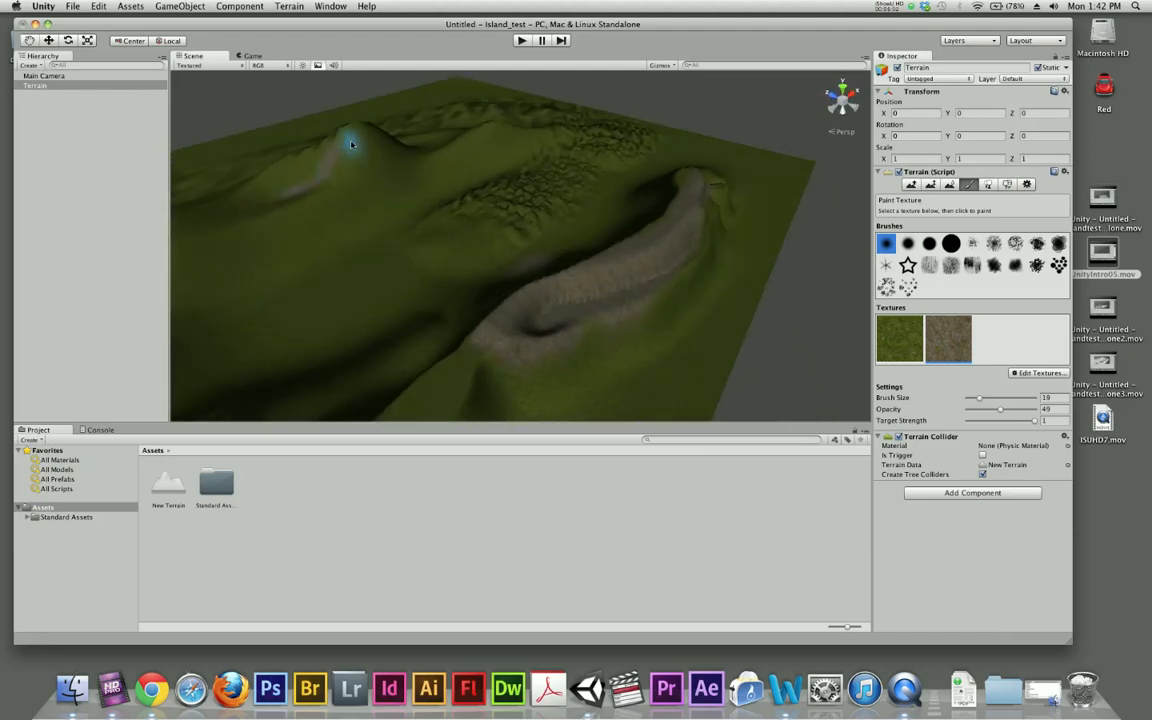
pyautogui.moveTo(388, 146)
pyautogui.mouseDown()
pyautogui.moveTo(359, 148)
pyautogui.moveTo(388, 161)
pyautogui.moveTo(441, 157)
pyautogui.moveTo(499, 131)
pyautogui.moveTo(344, 173)
pyautogui.moveTo(389, 173)
pyautogui.mouseUp()
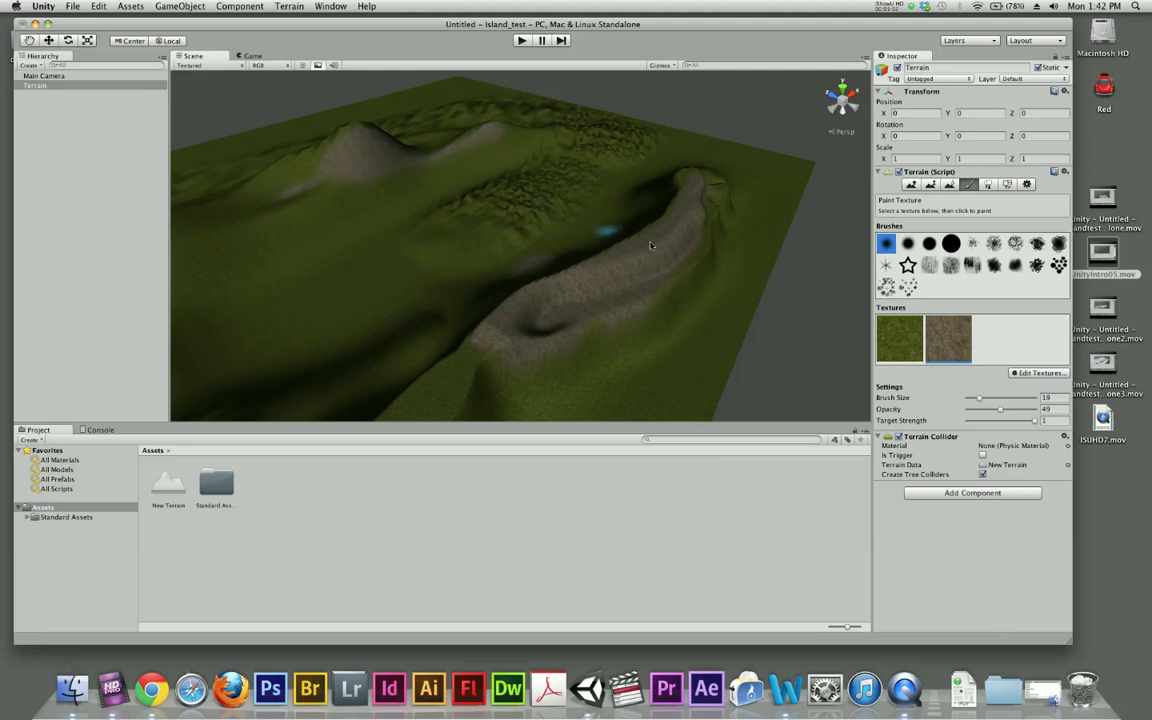
# - Blend the Grass&Rock texture down the slopes of the back hills with brush size 51 and opacity 28
pyautogui.moveTo(979, 399)
pyautogui.mouseDown()
pyautogui.moveTo(1001, 399)
pyautogui.moveTo(986, 412)
pyautogui.mouseUp()
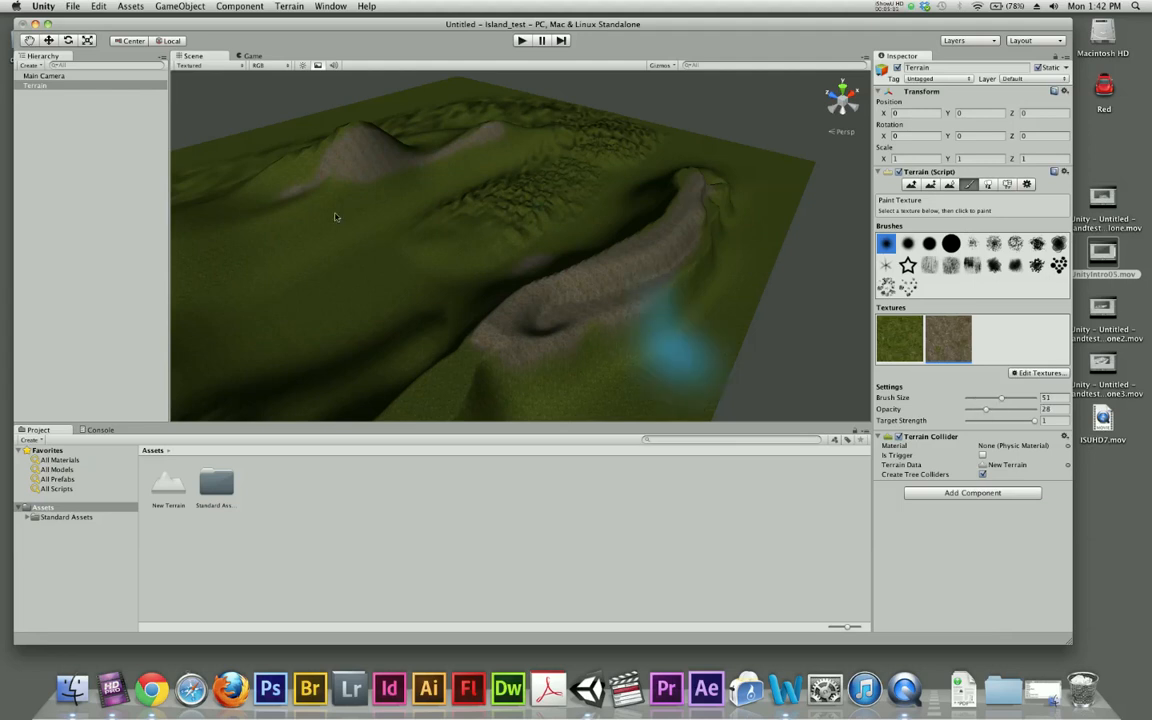
pyautogui.moveTo(281, 183)
pyautogui.mouseDown()
pyautogui.moveTo(303, 162)
pyautogui.moveTo(398, 141)
pyautogui.moveTo(521, 143)
pyautogui.moveTo(340, 184)
pyautogui.moveTo(301, 226)
pyautogui.moveTo(336, 242)
pyautogui.mouseUp()
pyautogui.scroll(5, 532, 249)
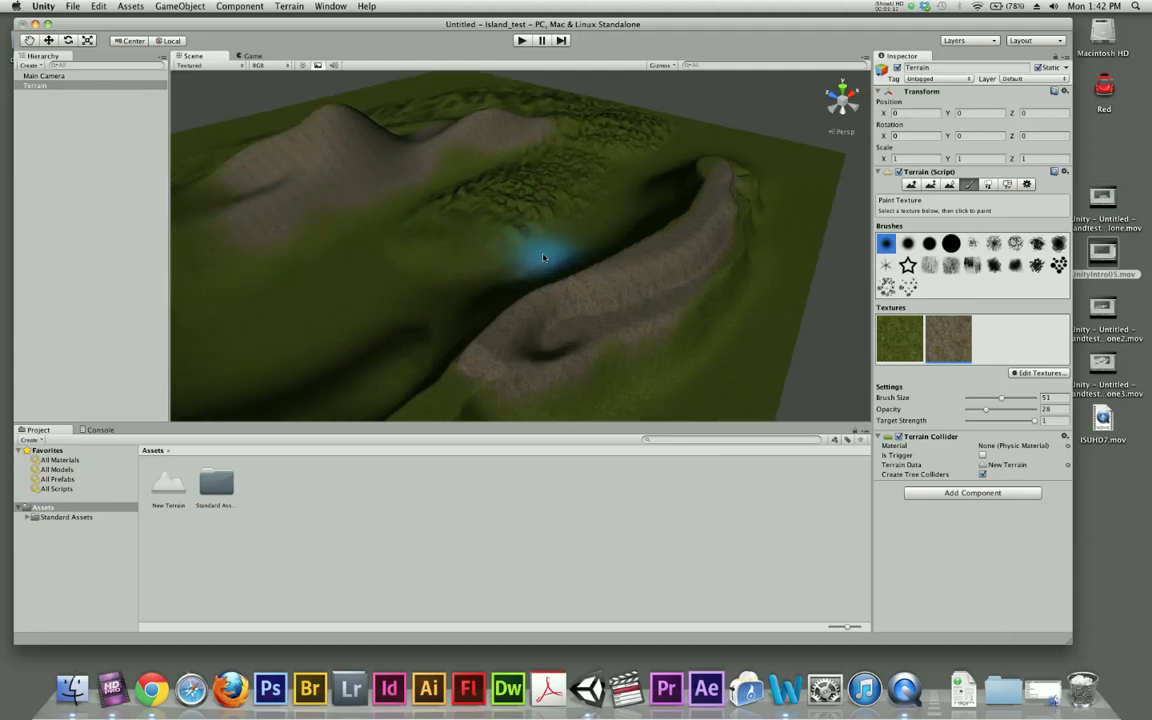
pyautogui.scroll(-4, 544, 260)
pyautogui.moveTo(484, 239)
pyautogui.mouseDown()
pyautogui.moveTo(391, 167)
pyautogui.moveTo(360, 193)
pyautogui.moveTo(489, 176)
pyautogui.moveTo(252, 219)
pyautogui.moveTo(283, 239)
pyautogui.moveTo(437, 188)
pyautogui.moveTo(572, 165)
pyautogui.mouseUp()
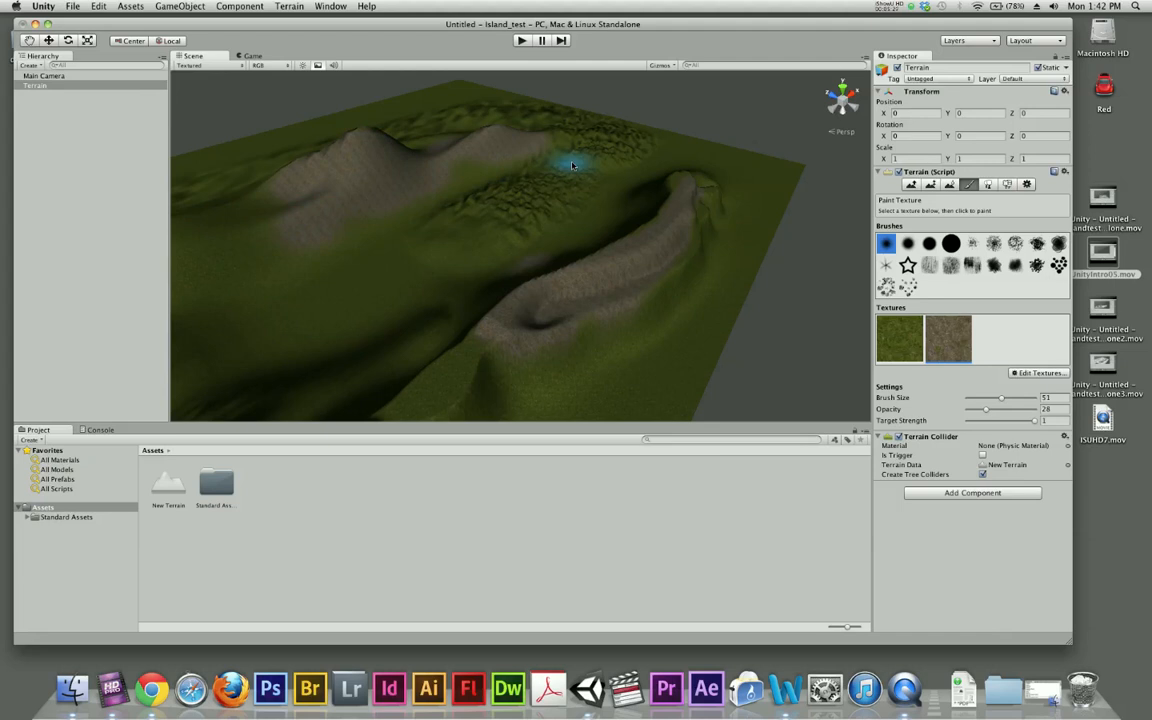
pyautogui.scroll(2, 548, 206)
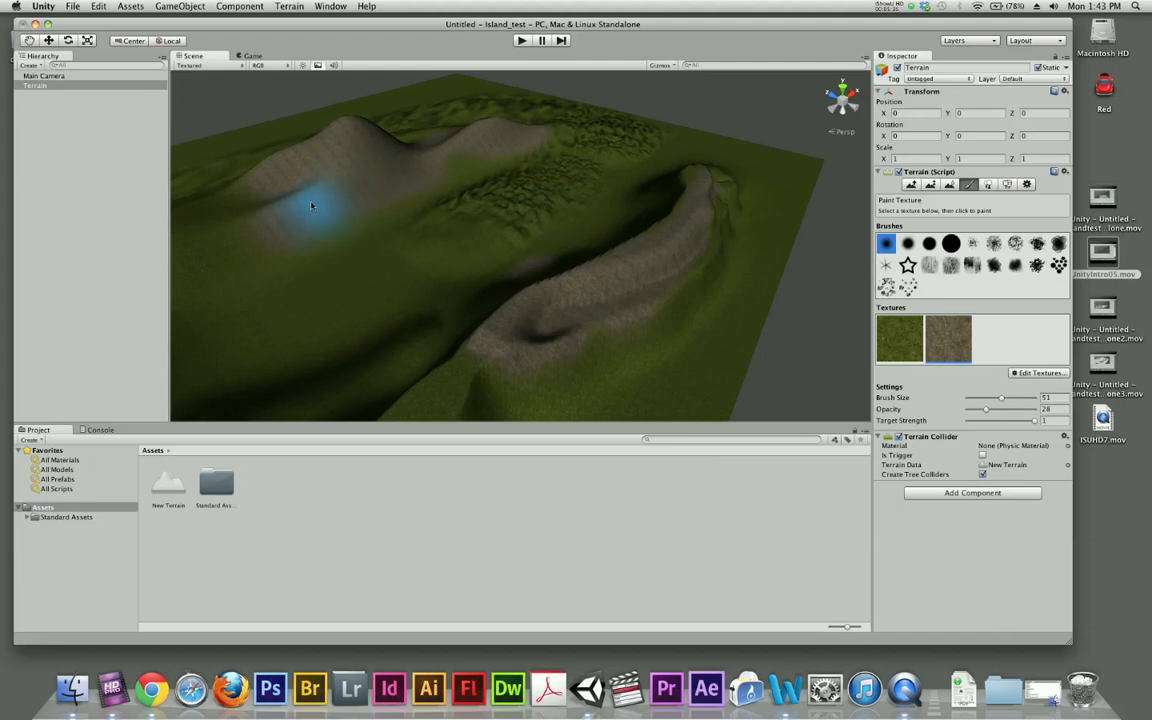
pyautogui.scroll(2, 283, 218)
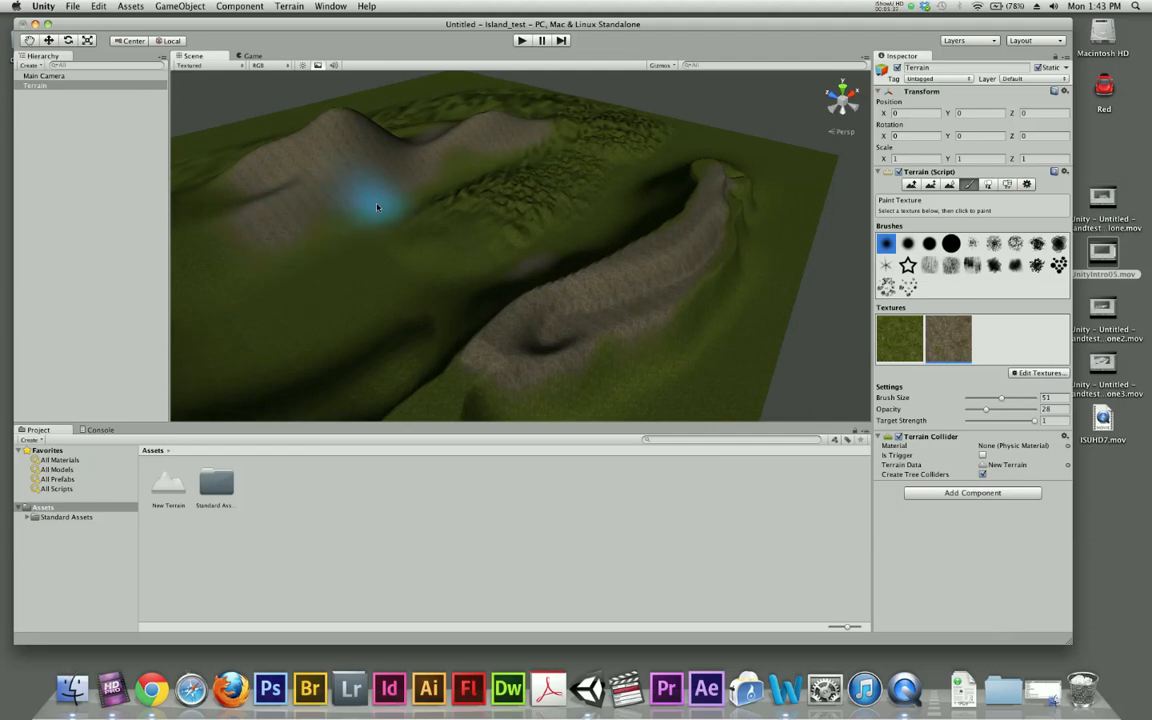
# - Enlarge the tiling of the terrain's grass texture by setting its tile size to 45, and apply the change
pyautogui.click(910, 185)
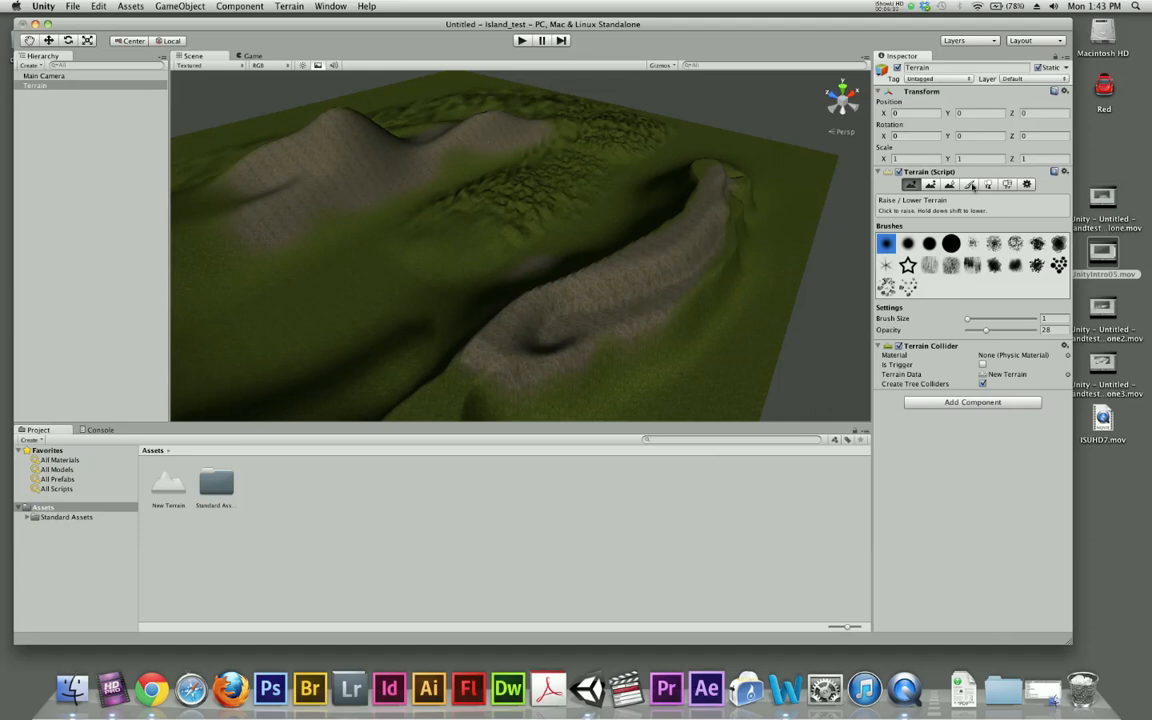
pyautogui.click(969, 185)
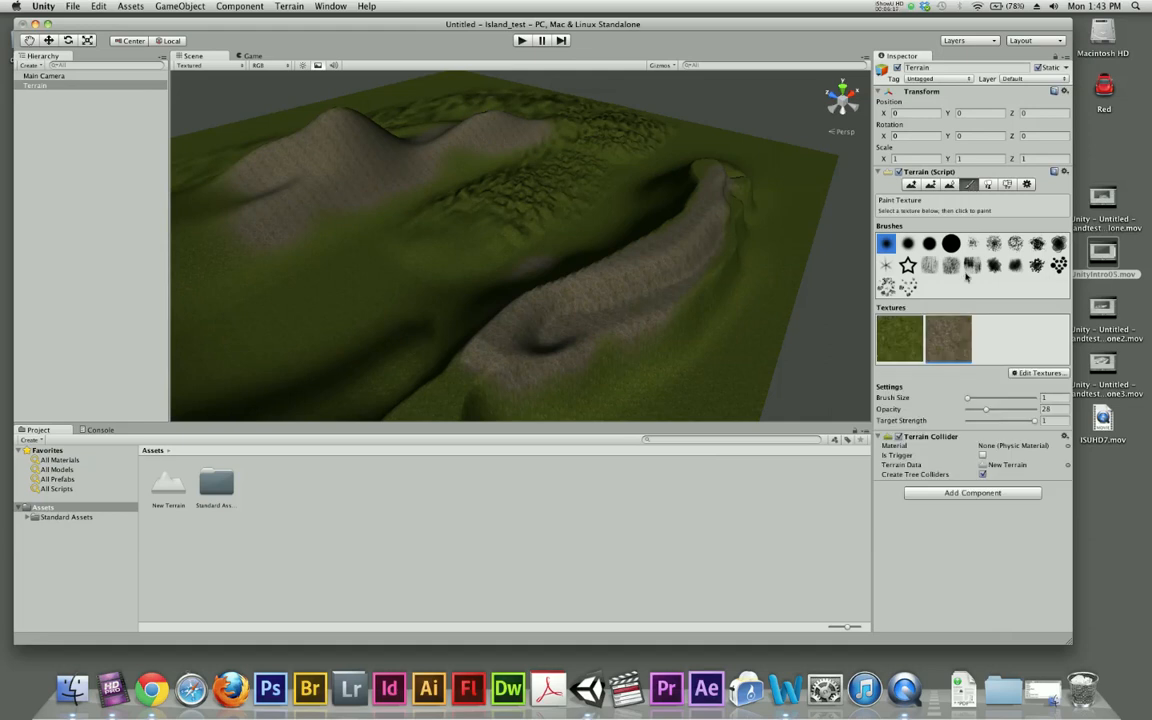
pyautogui.doubleClick(902, 337)
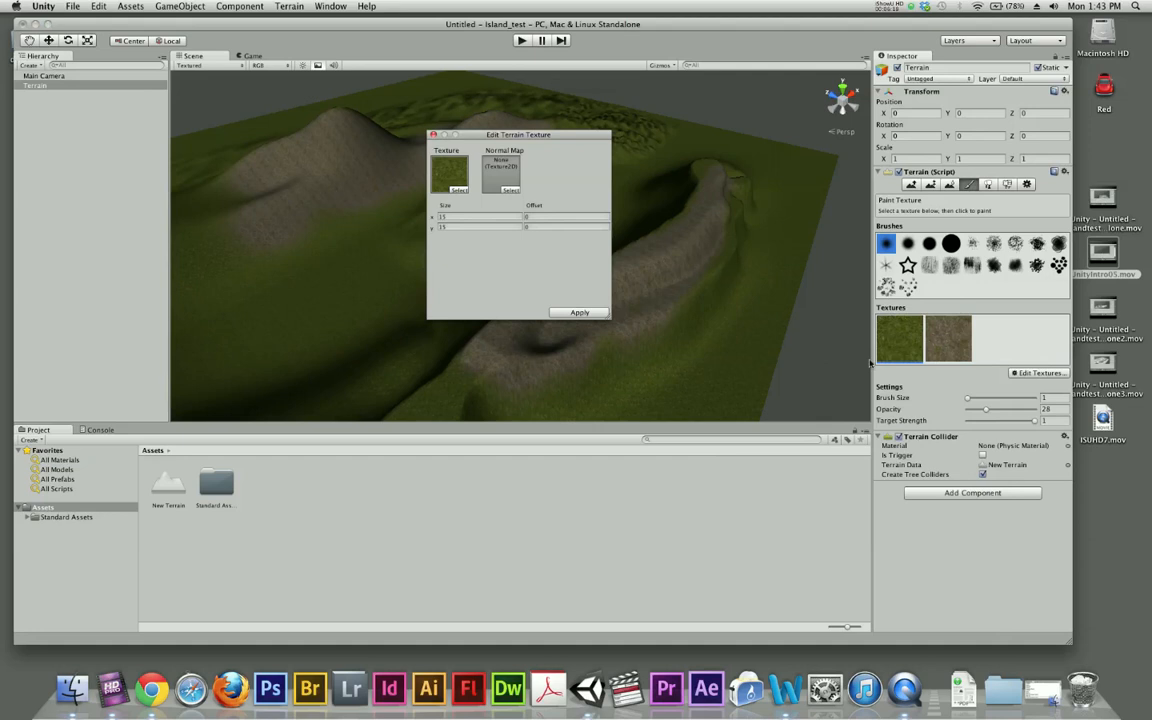
pyautogui.click(444, 218)
pyautogui.moveTo(487, 136); pyautogui.dragTo(713, 148)
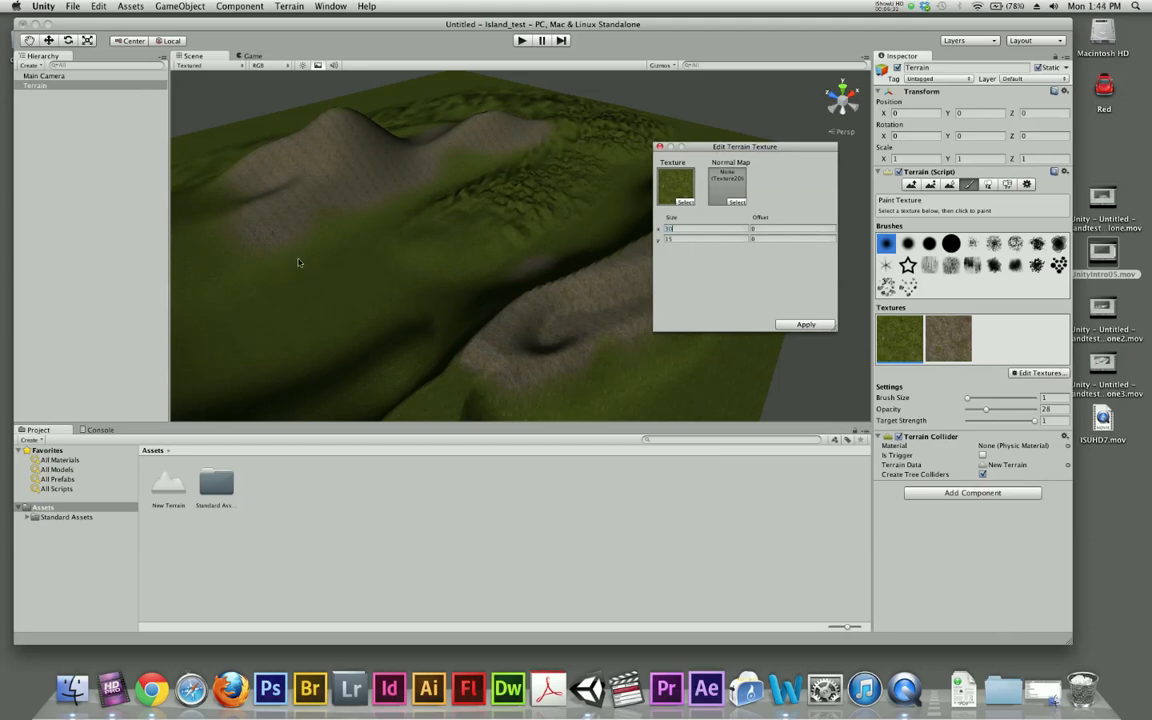
pyautogui.click(667, 240)
pyautogui.click(662, 229)
pyautogui.write('45')
pyautogui.click(806, 324)
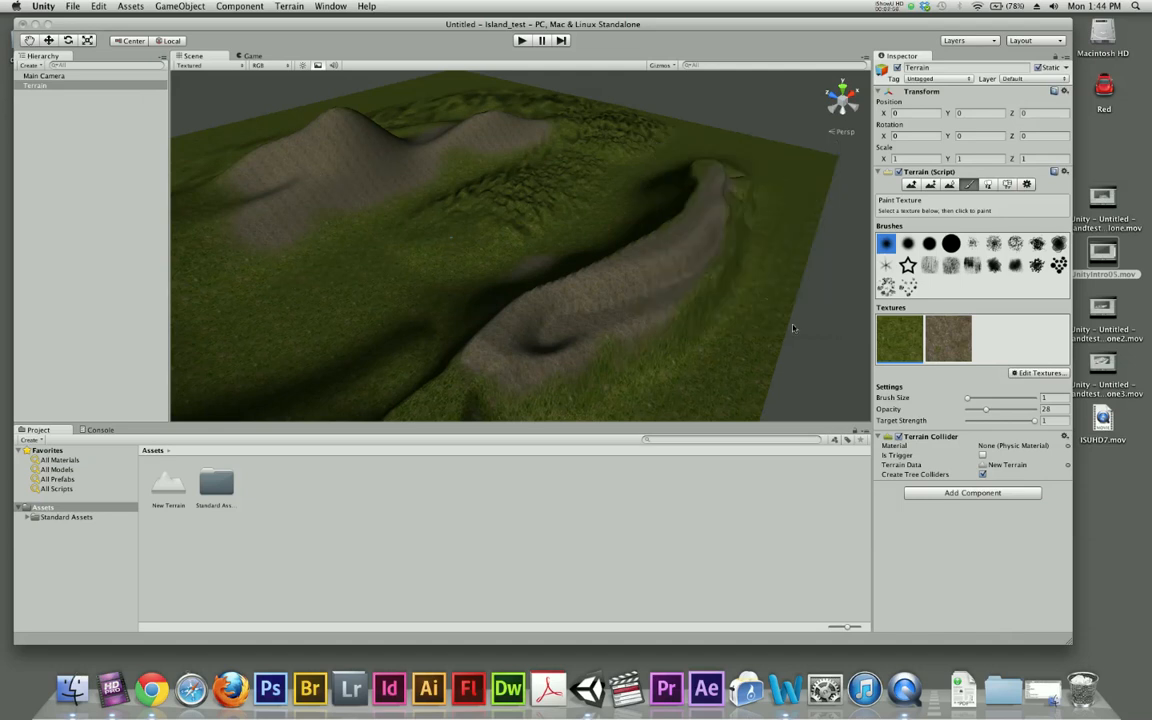
# - Set the Grass&Rock texture's tile size to 45 in both X and Y and apply it to the terrain
pyautogui.doubleClick(940, 355)
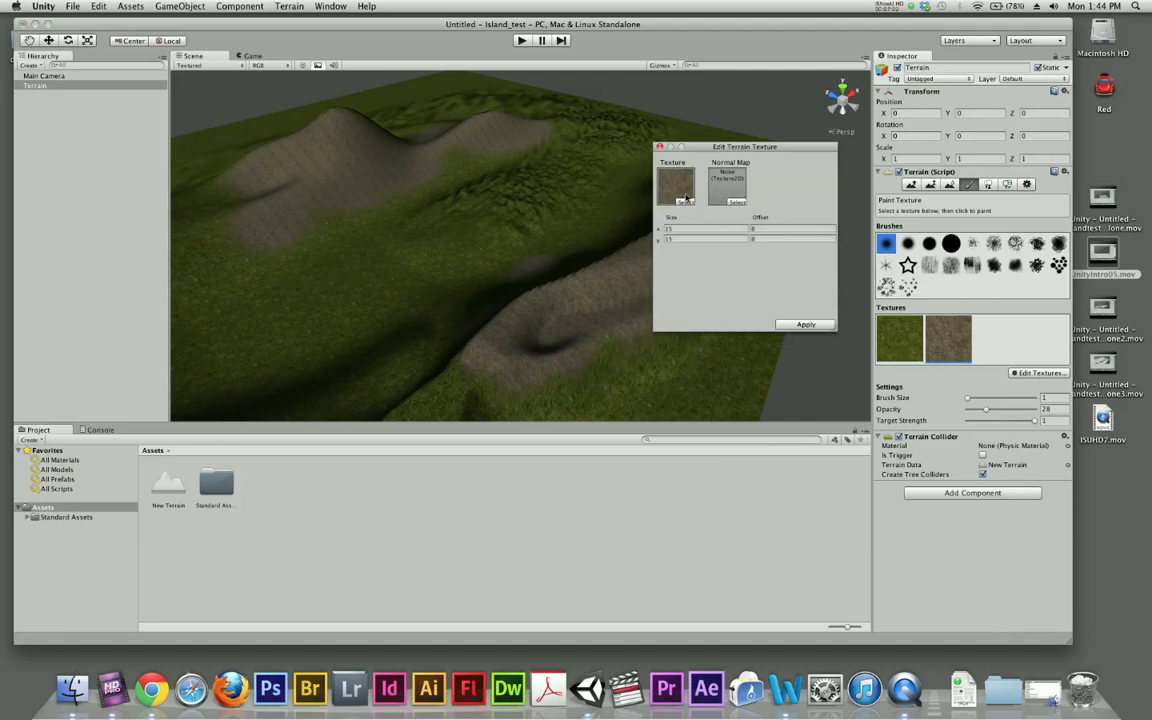
pyautogui.click(672, 228)
pyautogui.write('45')
pyautogui.press('Tab')
pyautogui.write('45')
pyautogui.click(805, 324)
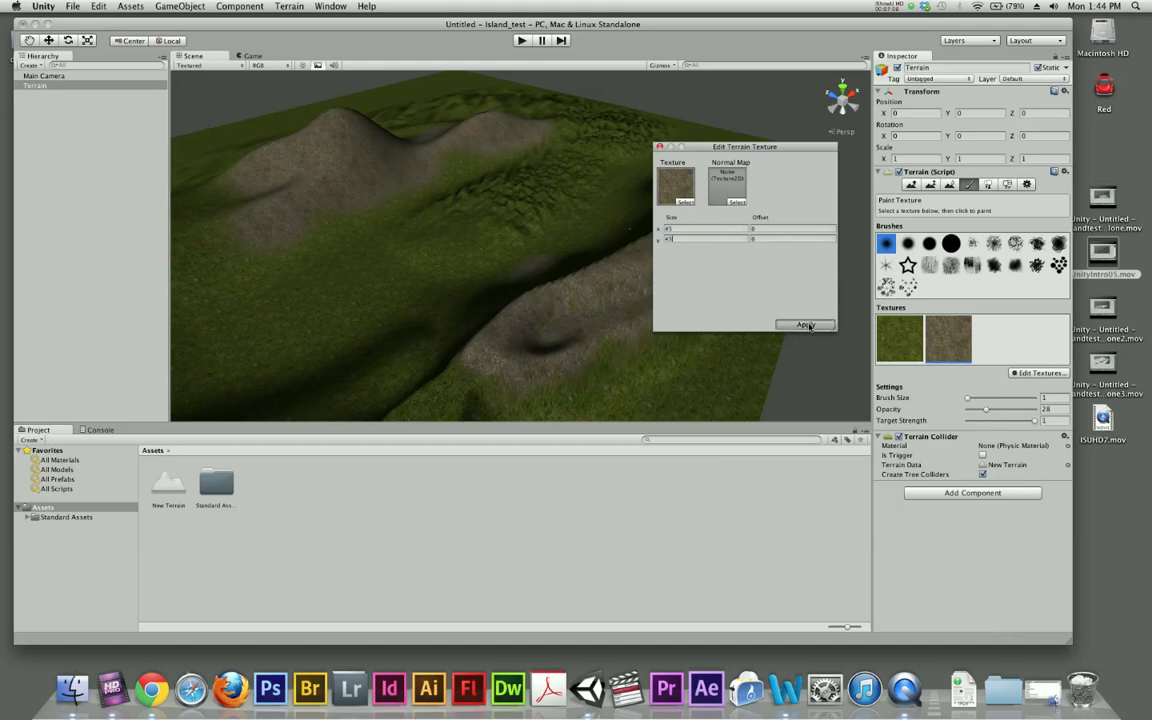